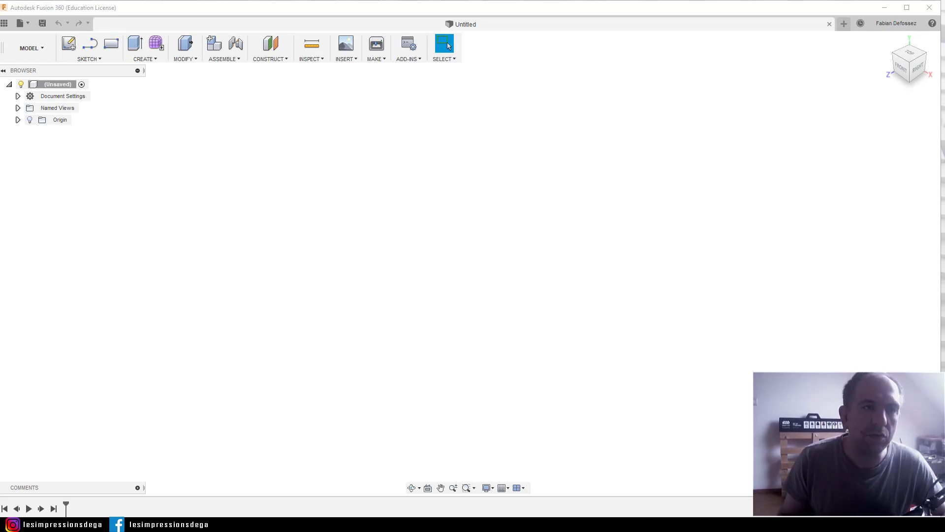
# Sketch a 40 mm diameter circle centred on the origin of the ground plane
pyautogui.click(69, 48)
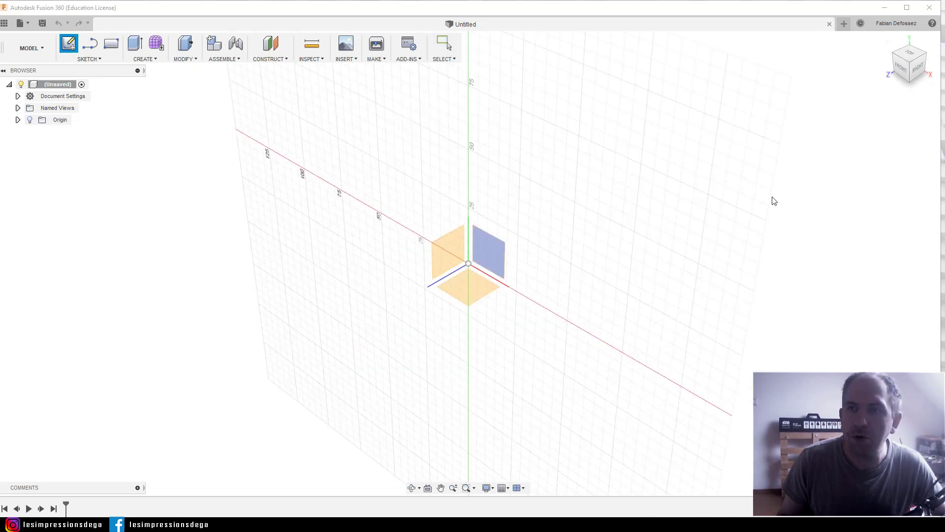
pyautogui.click(469, 289)
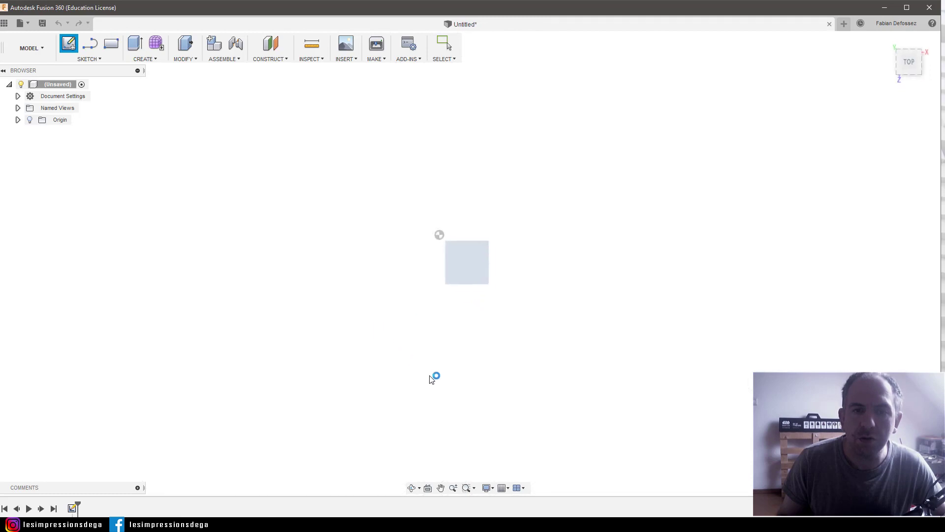
pyautogui.click(89, 60)
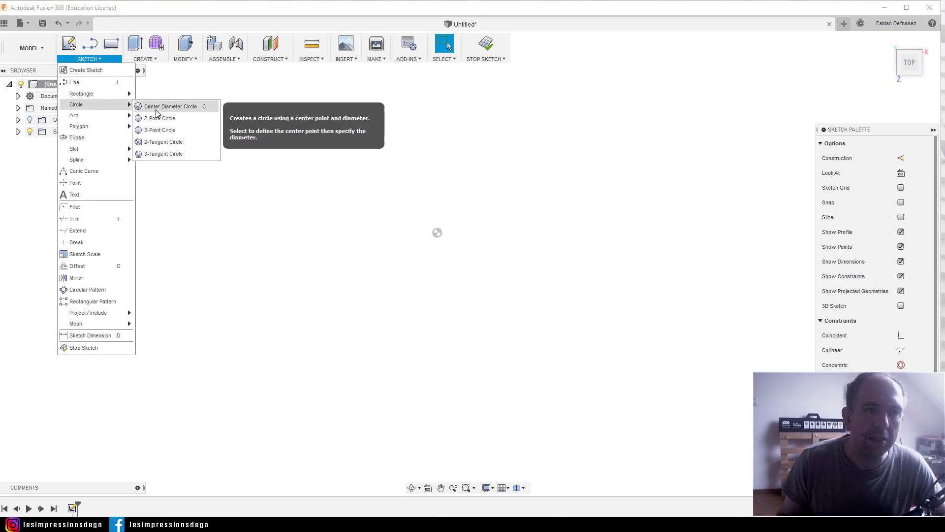
pyautogui.click(158, 105)
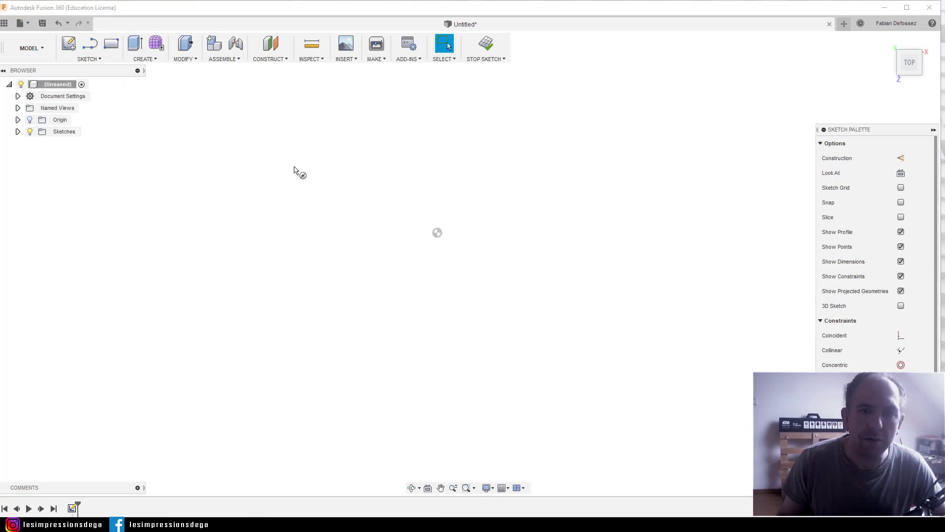
pyautogui.click(436, 232)
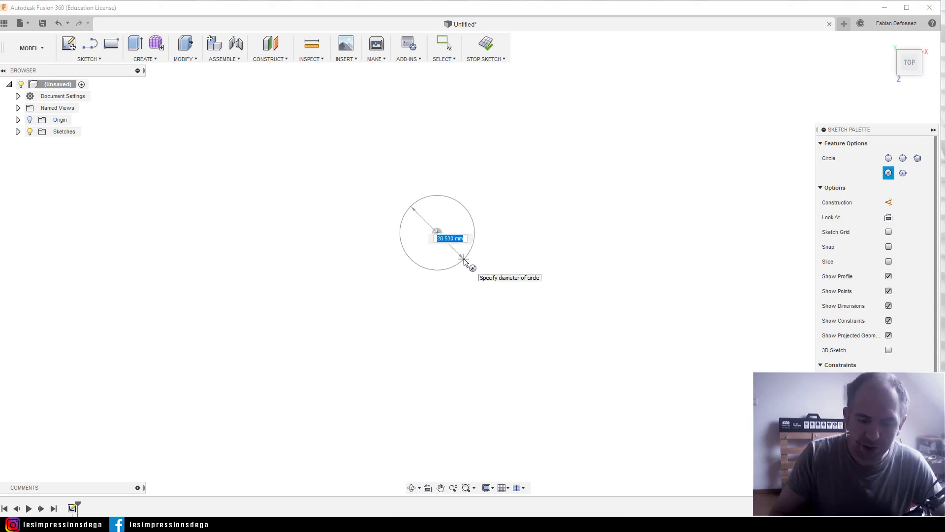
pyautogui.press('Tab')
pyautogui.press('Return')
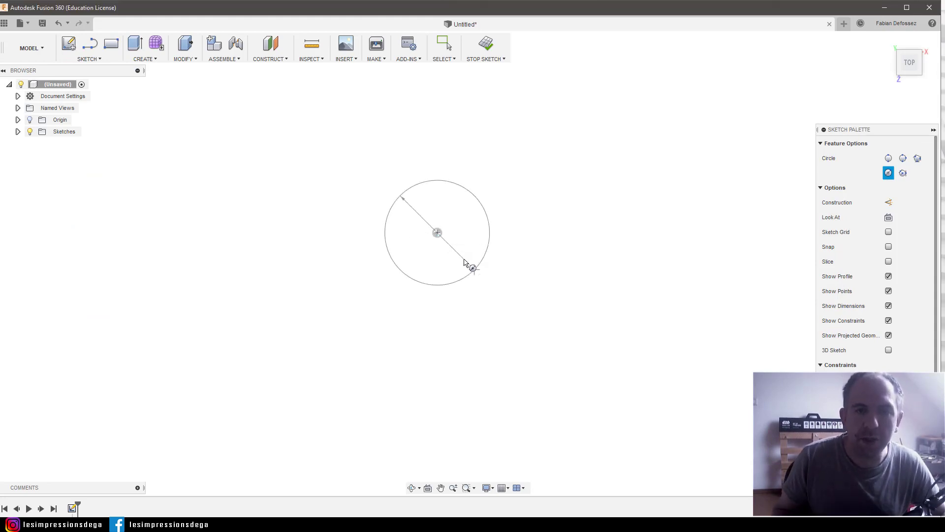
pyautogui.press('Escape')
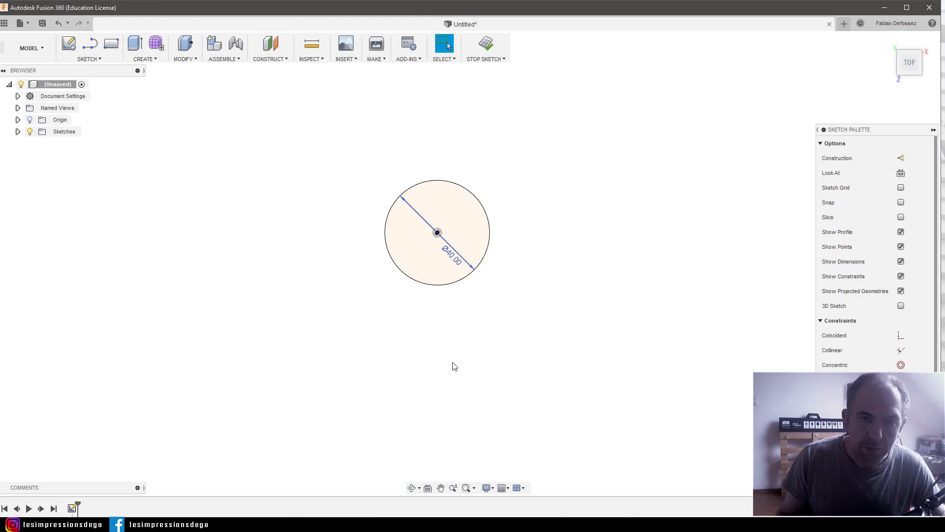
pyautogui.keyDown('shift'); pyautogui.moveTo(563, 369); pyautogui.dragTo(560, 302, button='middle'); pyautogui.keyUp('shift')
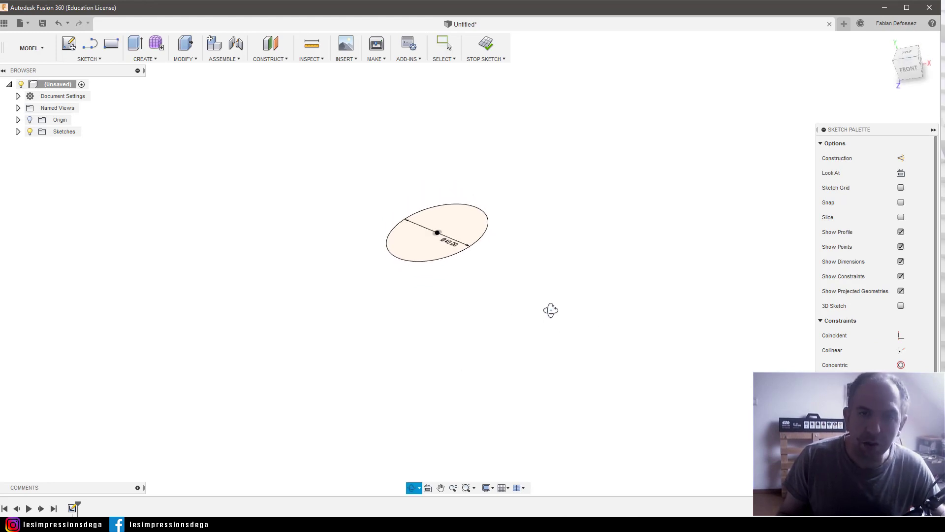
pyautogui.moveTo(545, 261); pyautogui.dragTo(577, 410, button='middle')
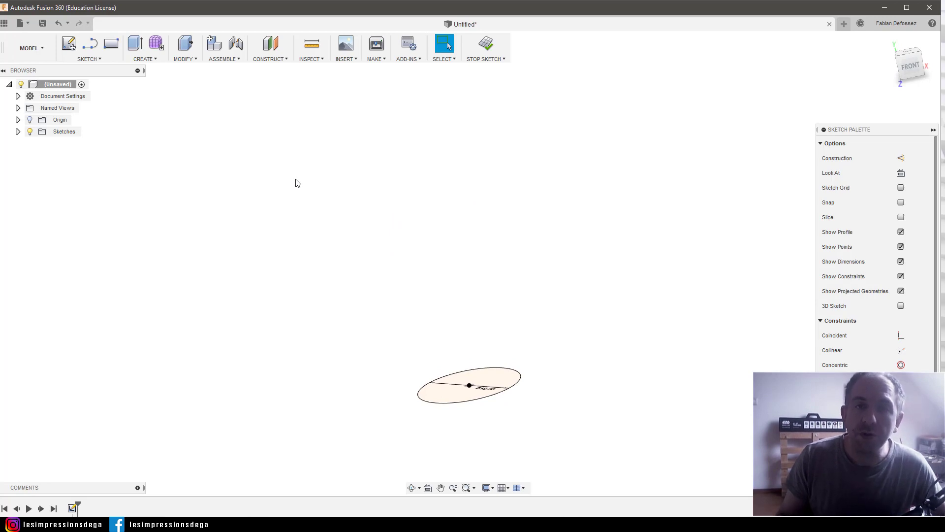
# Add an offset construction plane 50 mm above the 40 mm circle profile
pyautogui.click(270, 46)
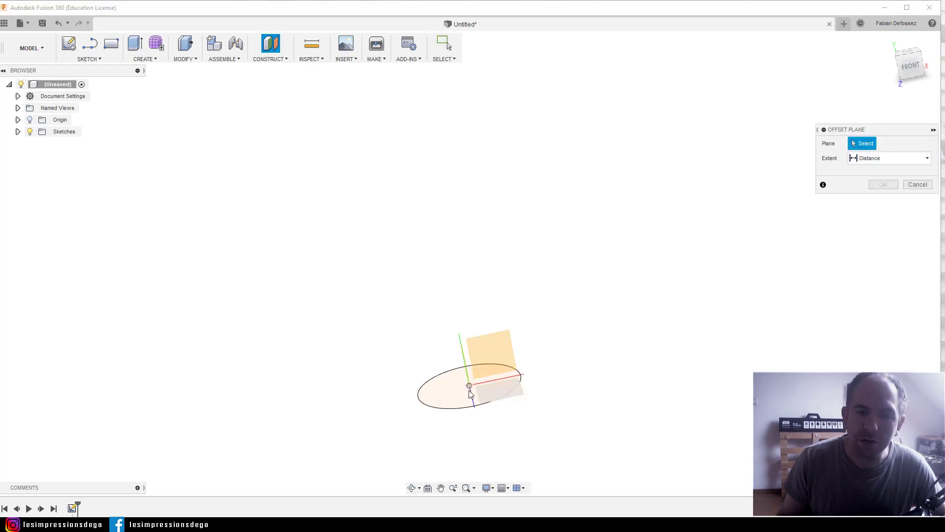
pyautogui.click(445, 395)
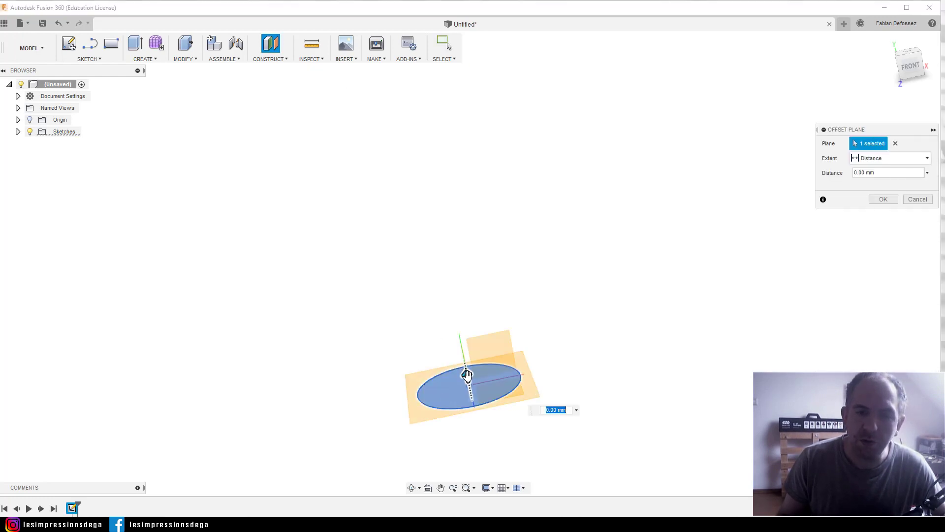
pyautogui.moveTo(467, 375)
pyautogui.mouseDown()
pyautogui.moveTo(458, 186)
pyautogui.moveTo(481, 291)
pyautogui.mouseUp()
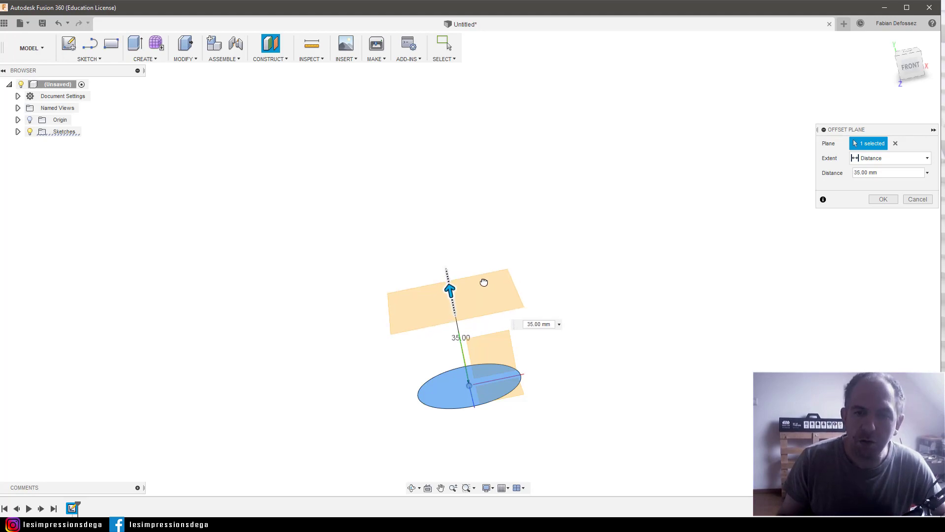
pyautogui.moveTo(484, 282); pyautogui.dragTo(485, 278)
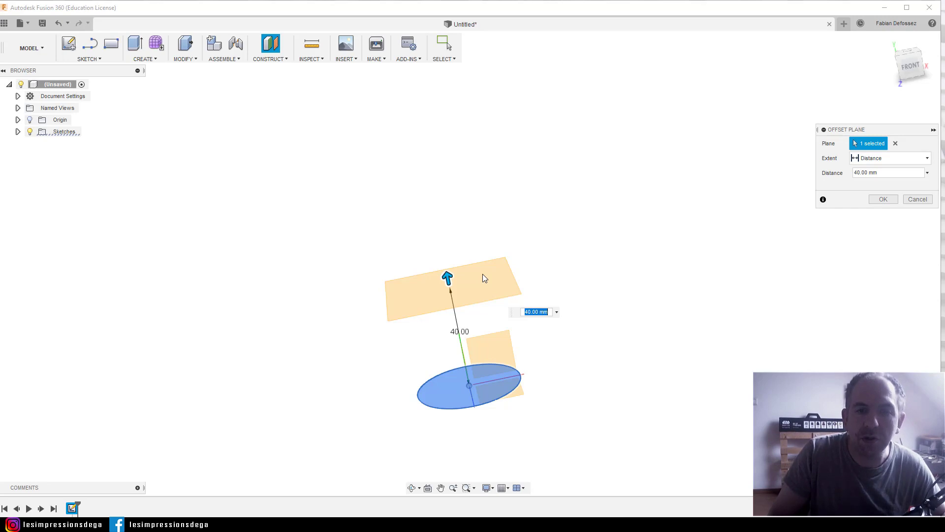
pyautogui.write('50')
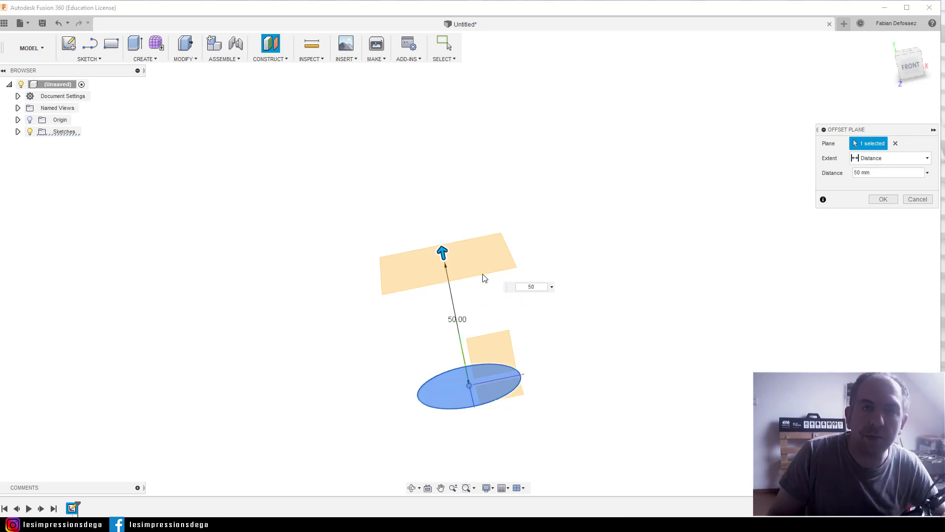
pyautogui.press('Return')
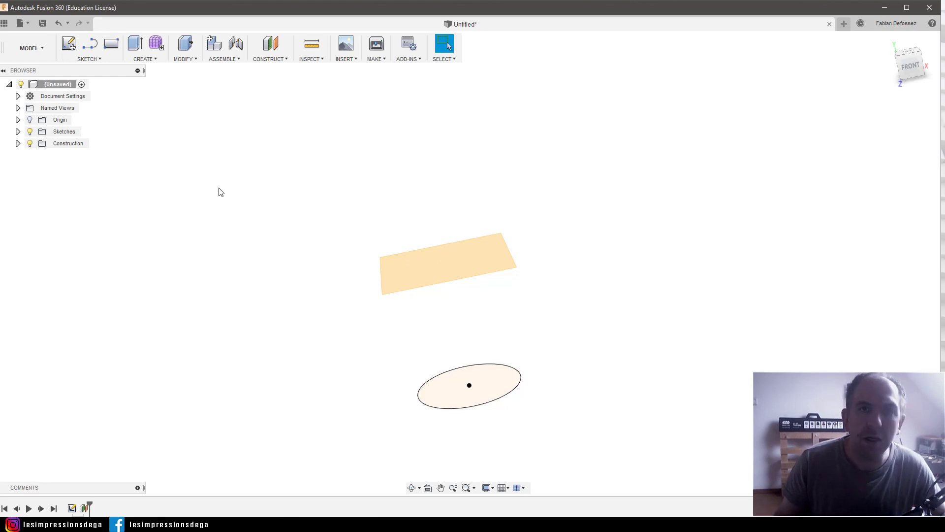
# Sketch a 60 mm diameter circle on the offset plane, centred above the first circle
pyautogui.click(89, 58)
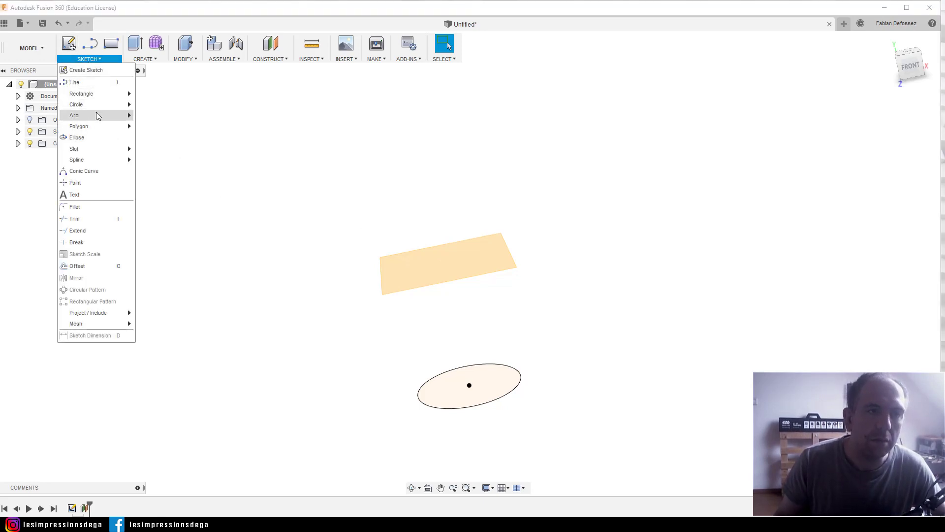
pyautogui.moveTo(76, 105)
pyautogui.click(165, 107)
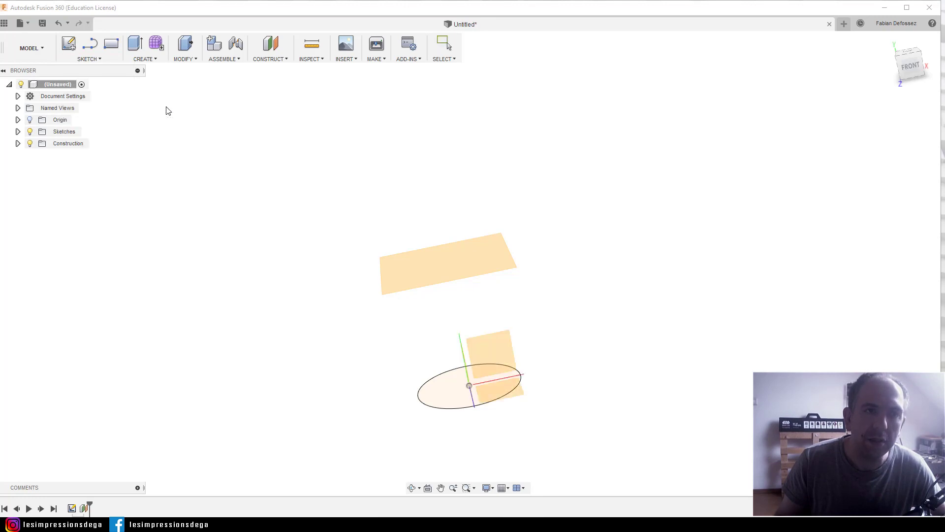
pyautogui.click(449, 269)
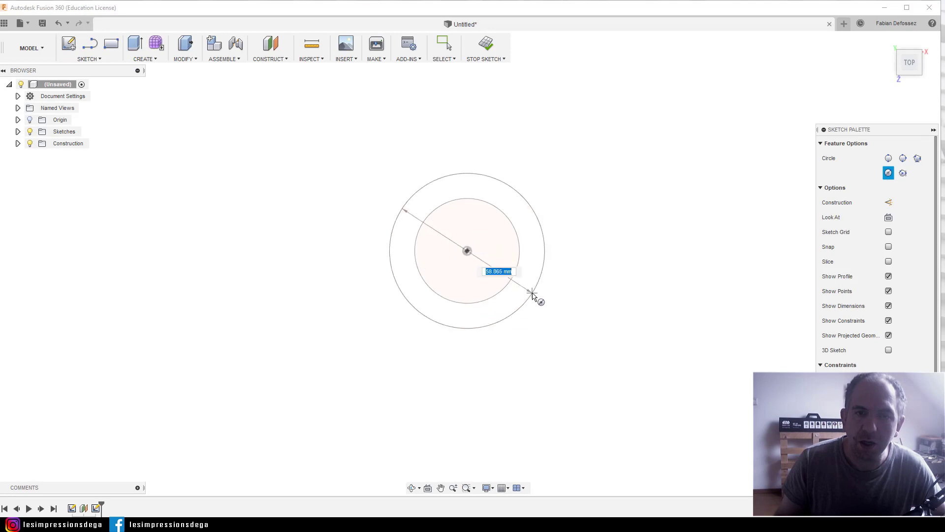
pyautogui.press('Tab')
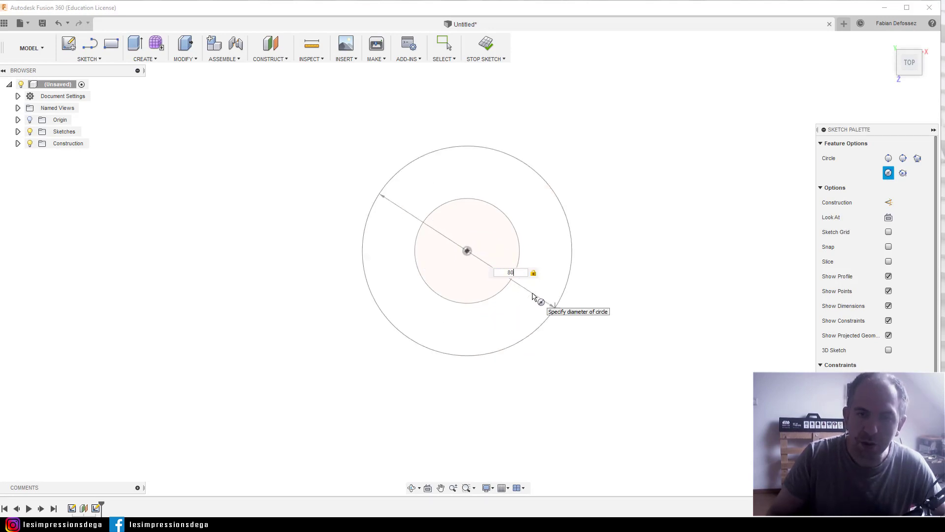
pyautogui.press('BackSpace')
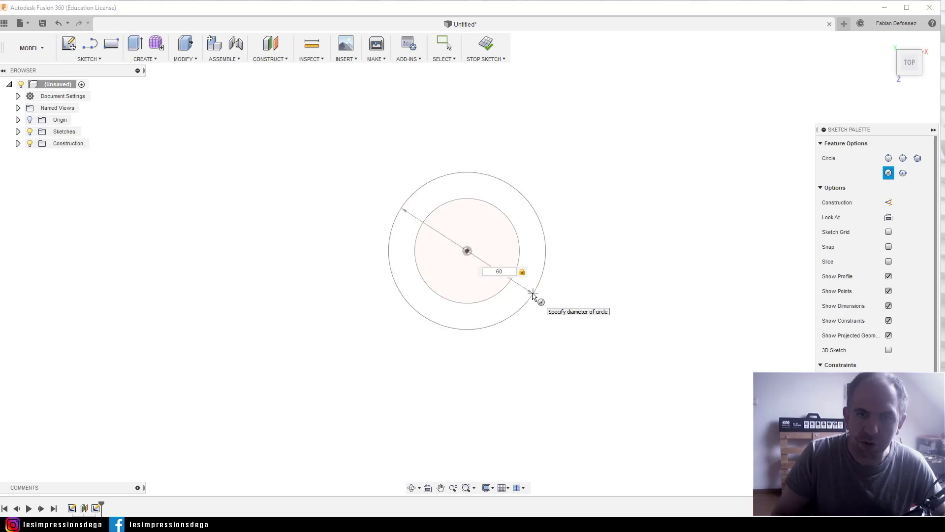
pyautogui.press('Return')
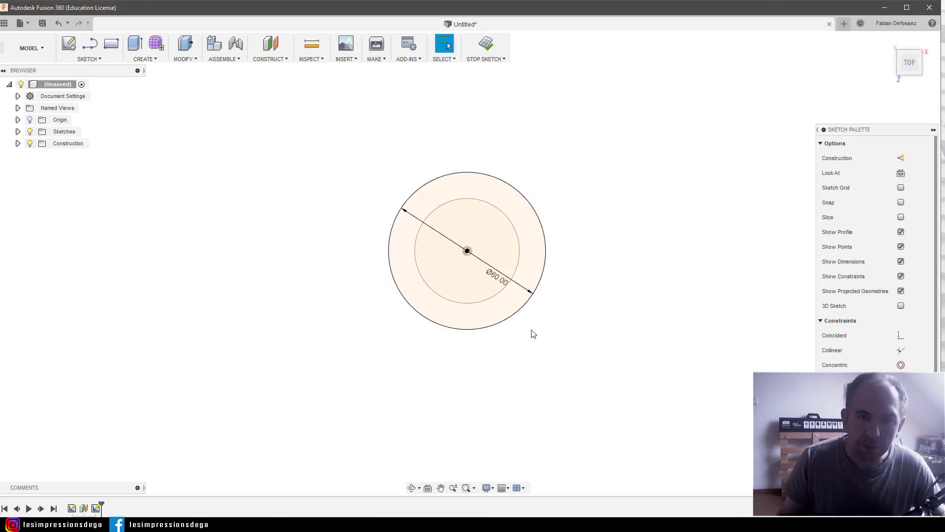
pyautogui.keyDown('shift'); pyautogui.moveTo(530, 412); pyautogui.dragTo(509, 329, button='middle'); pyautogui.keyUp('shift')
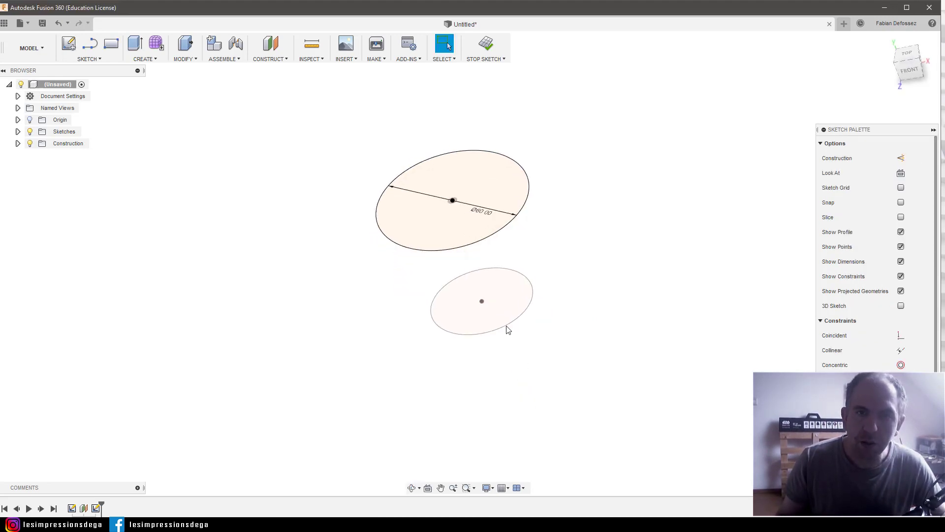
# Add another offset construction plane 50 mm above the 60 mm circle
pyautogui.click(272, 45)
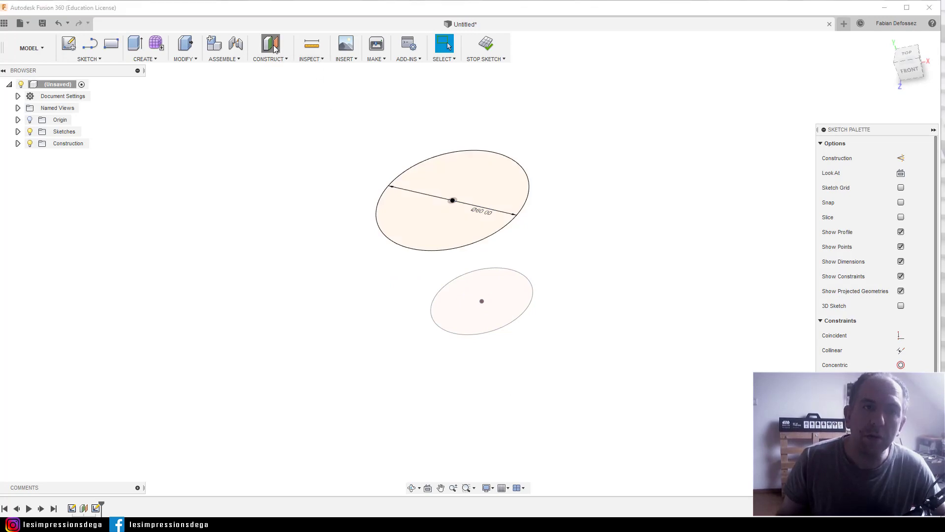
pyautogui.click(432, 215)
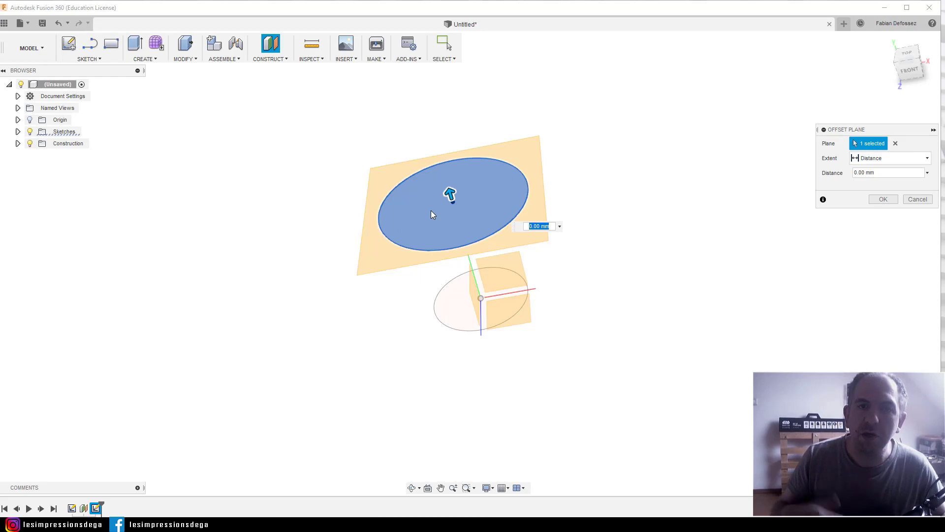
pyautogui.write('50')
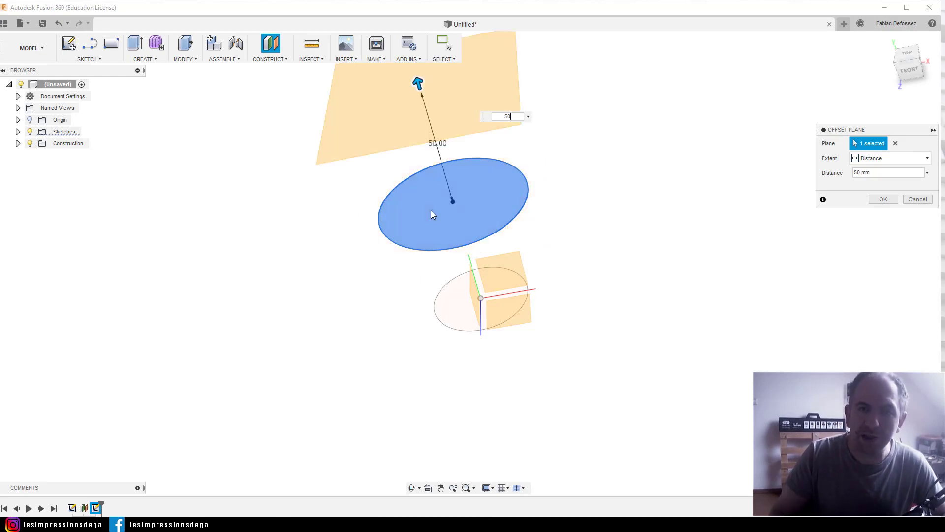
pyautogui.press('Return')
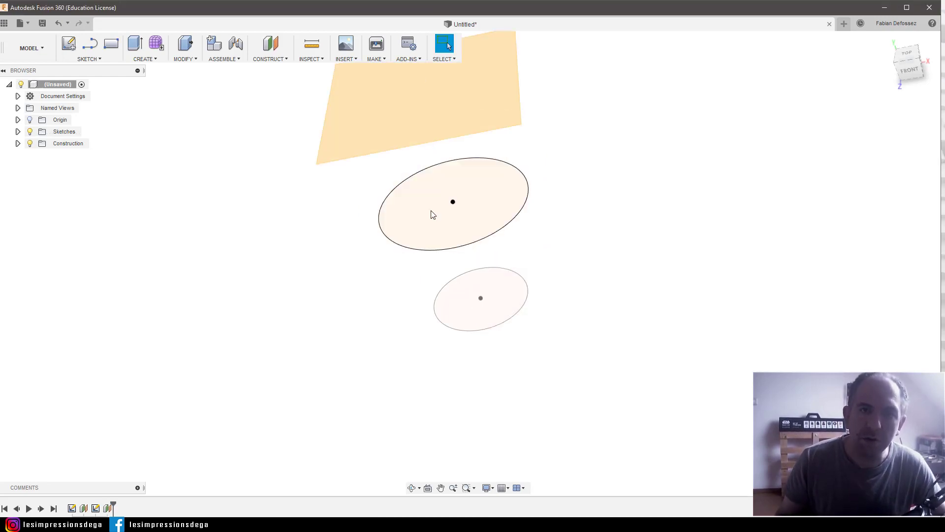
# Sketch a 40 mm circle on the newest plane at the shared centre point
pyautogui.click(88, 59)
pyautogui.moveTo(76, 104)
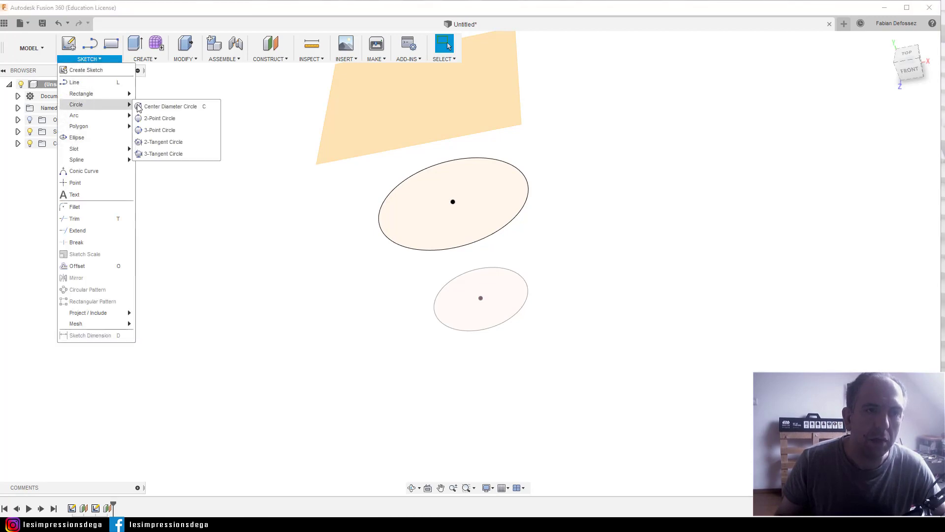
pyautogui.click(157, 105)
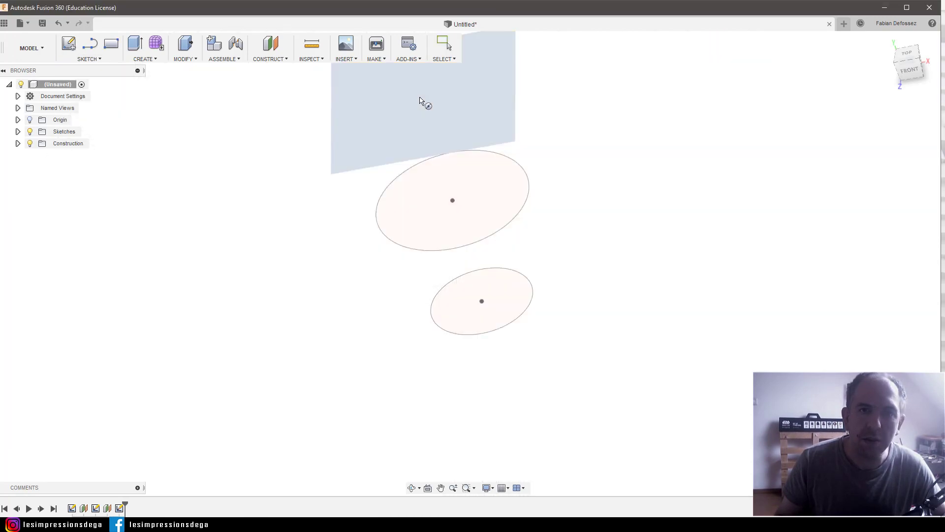
pyautogui.click(421, 100)
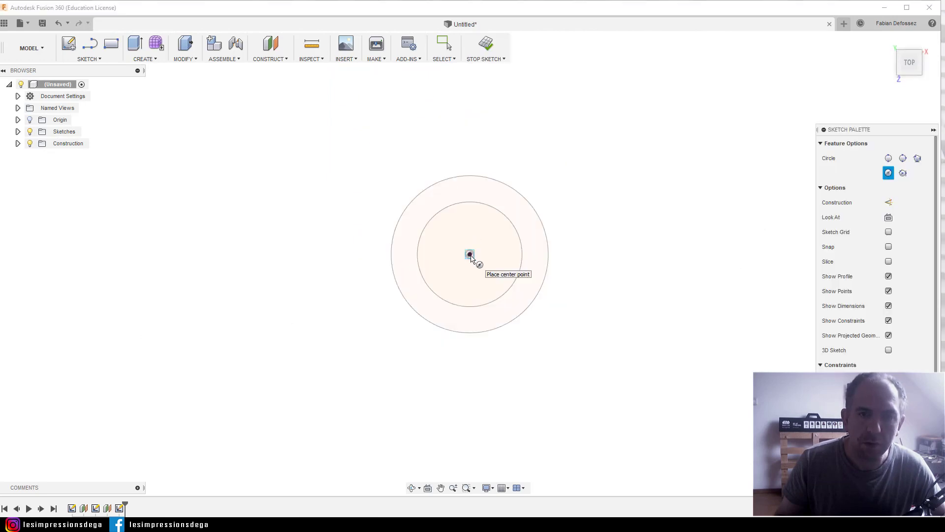
pyautogui.click(470, 254)
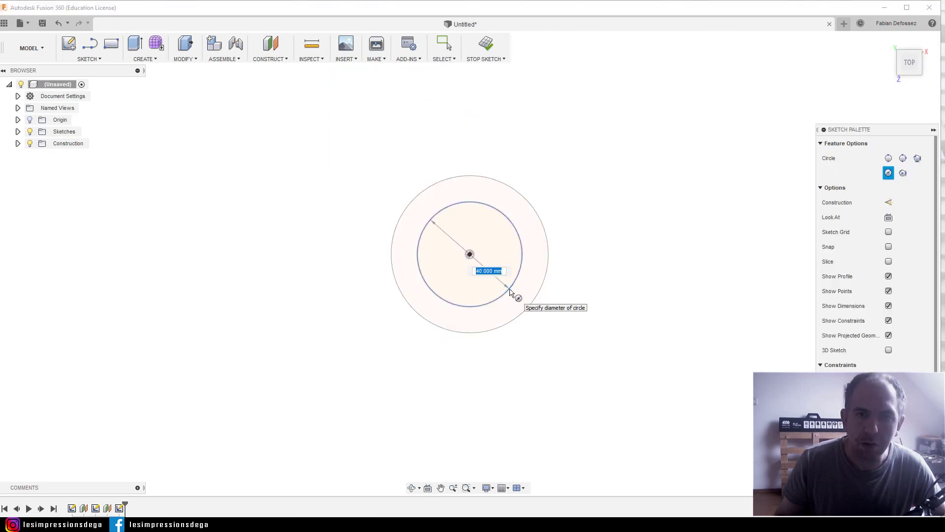
pyautogui.click(511, 292)
pyautogui.moveTo(576, 386)
pyautogui.keyDown('shift'); pyautogui.mouseDown(button='middle')
pyautogui.moveTo(567, 363)
pyautogui.moveTo(572, 334)
pyautogui.mouseUp(button='middle'); pyautogui.keyUp('shift')
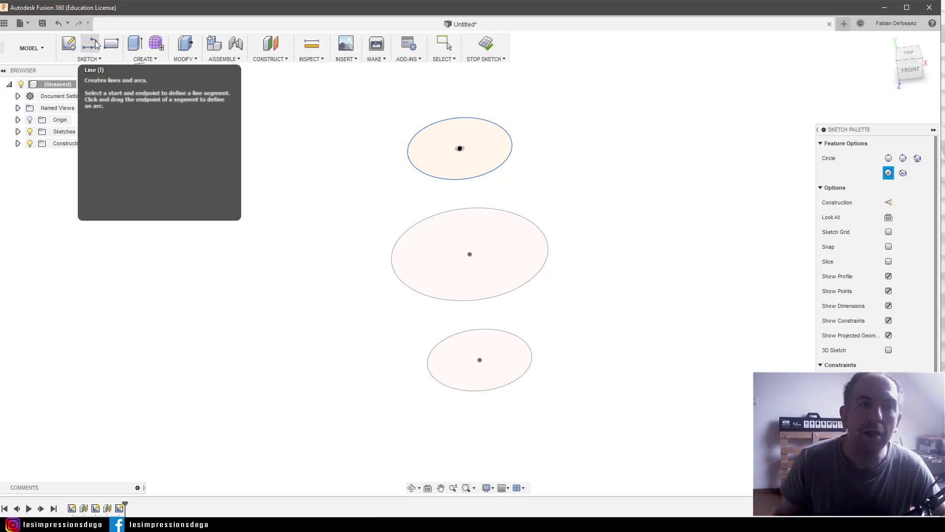
# Loft a solid body through the bottom, middle and top circles in order
pyautogui.click(150, 62)
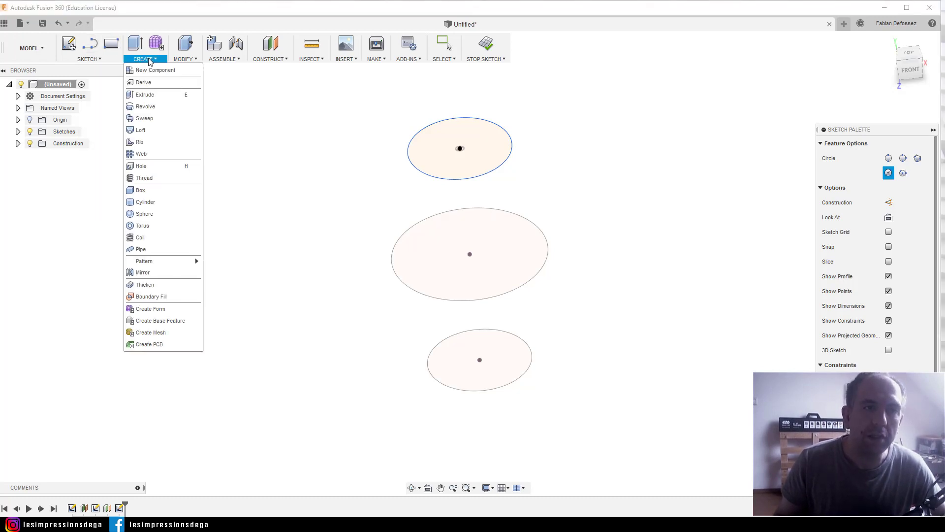
pyautogui.click(153, 130)
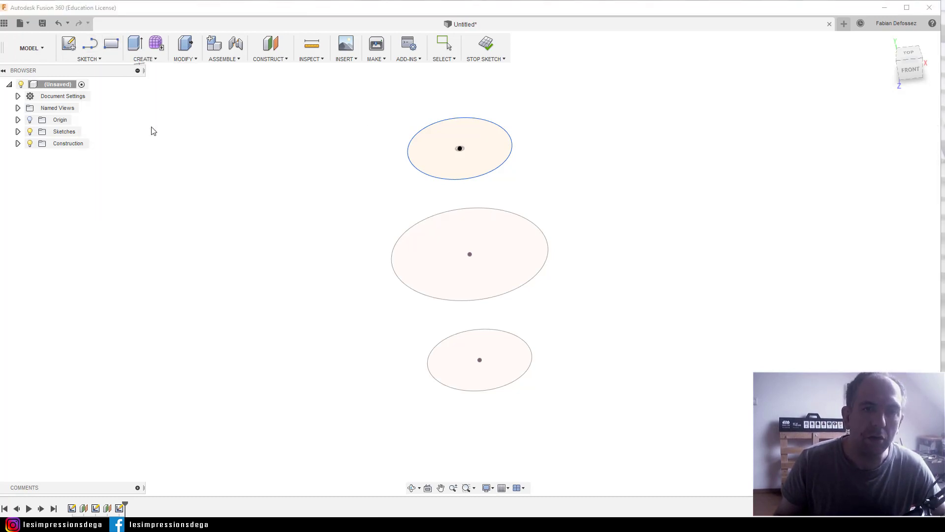
pyautogui.click(452, 360)
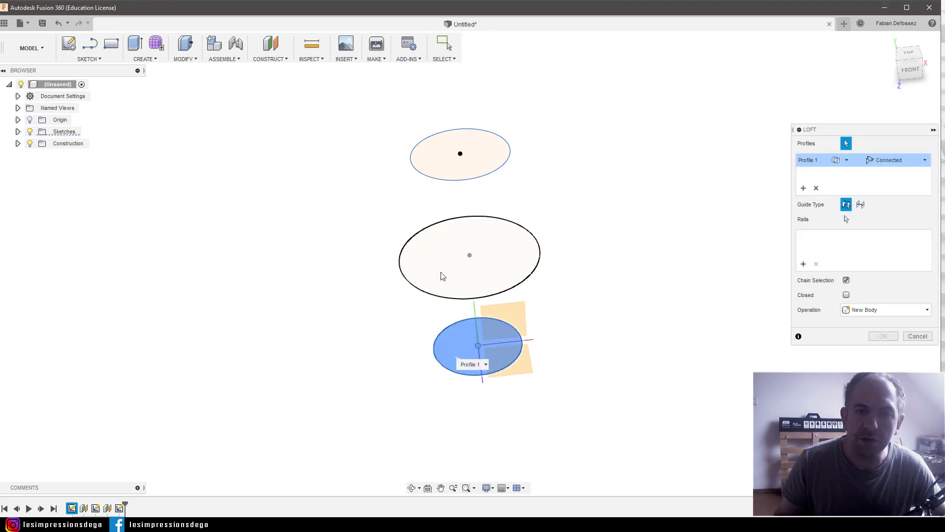
pyautogui.click(458, 240)
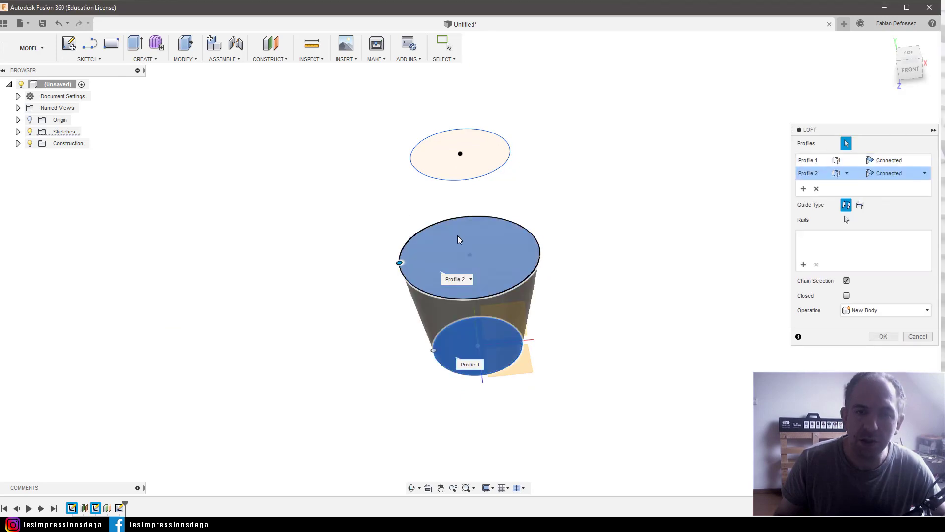
pyautogui.click(442, 165)
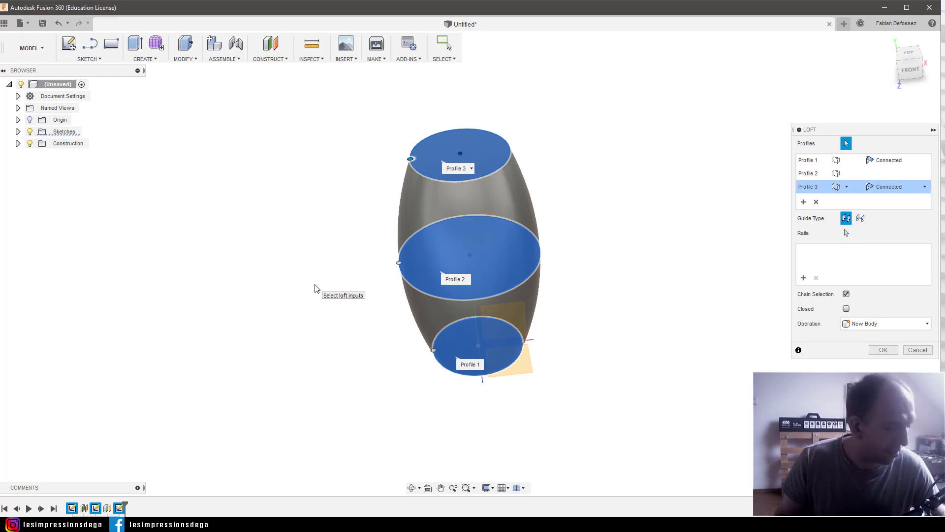
pyautogui.keyDown('shift'); pyautogui.moveTo(344, 333); pyautogui.dragTo(482, 230, button='middle'); pyautogui.keyUp('shift')
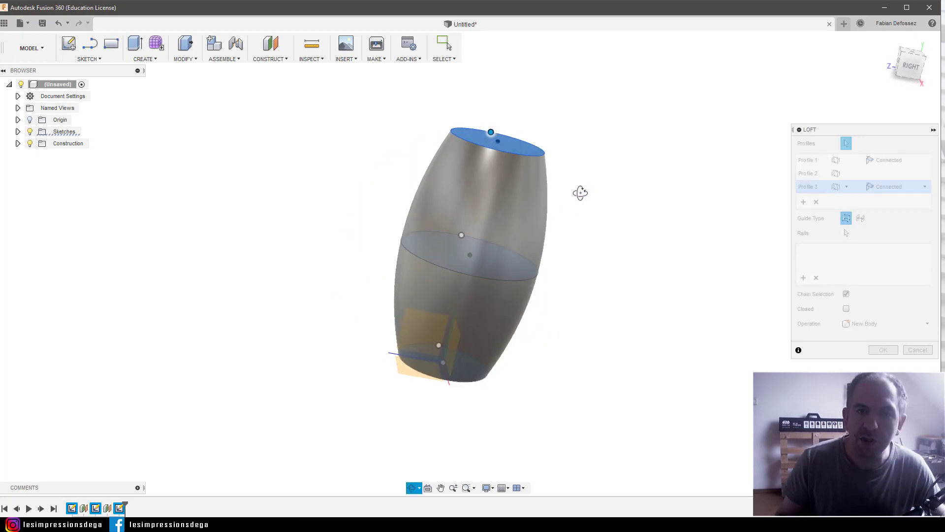
pyautogui.keyDown('shift'); pyautogui.moveTo(483, 229); pyautogui.dragTo(587, 207, button='middle'); pyautogui.keyUp('shift')
pyautogui.click(883, 350)
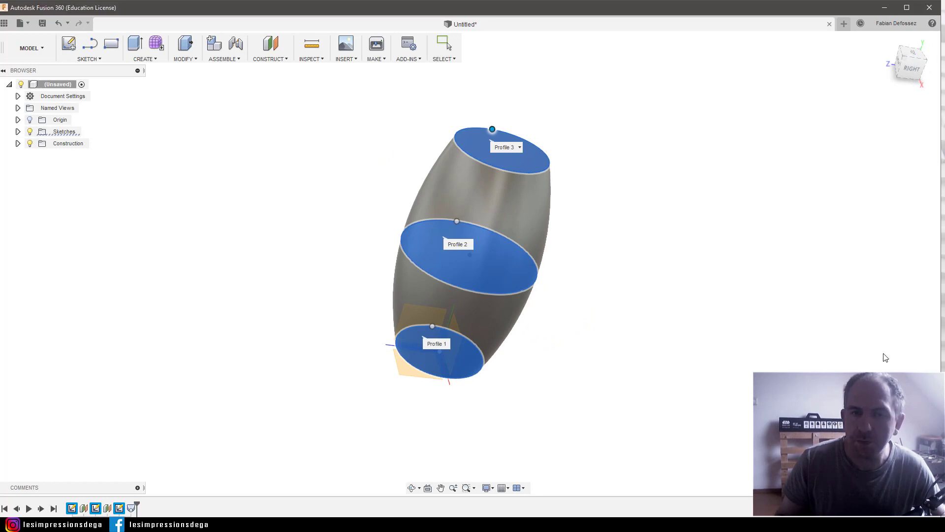
pyautogui.moveTo(605, 300)
pyautogui.keyDown('shift'); pyautogui.mouseDown(button='middle')
pyautogui.moveTo(584, 273)
pyautogui.moveTo(560, 292)
pyautogui.moveTo(571, 314)
pyautogui.moveTo(568, 202)
pyautogui.moveTo(614, 213)
pyautogui.moveTo(688, 300)
pyautogui.moveTo(671, 236)
pyautogui.moveTo(650, 219)
pyautogui.moveTo(631, 245)
pyautogui.mouseUp(button='middle'); pyautogui.keyUp('shift')
pyautogui.moveTo(496, 237)
pyautogui.mouseDown(button='middle')
pyautogui.moveTo(491, 285)
pyautogui.moveTo(485, 274)
pyautogui.mouseUp(button='middle')
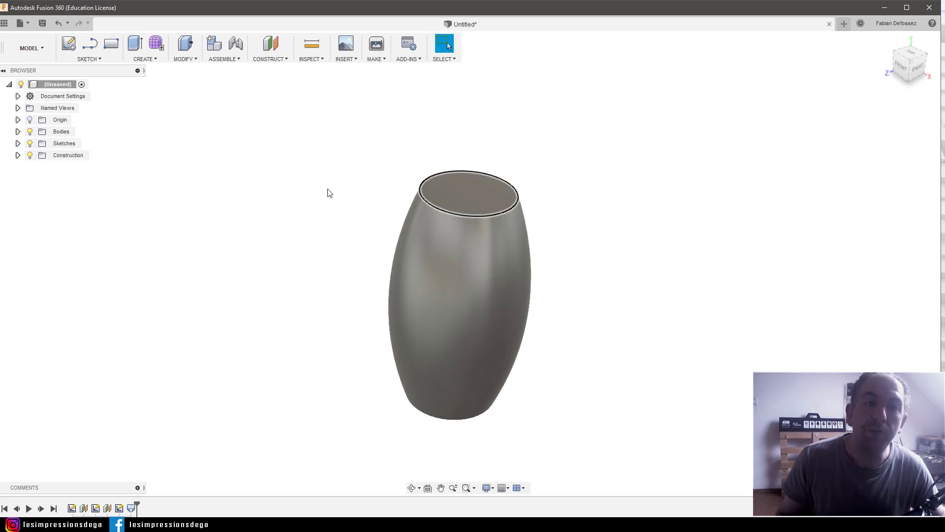
# Shell the vase with 2 mm walls, removing the top face
pyautogui.click(184, 59)
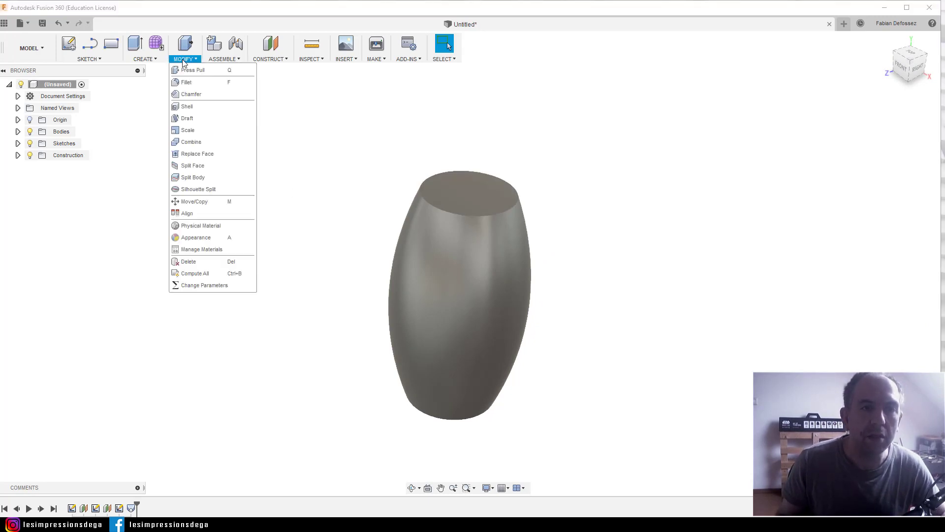
pyautogui.click(209, 107)
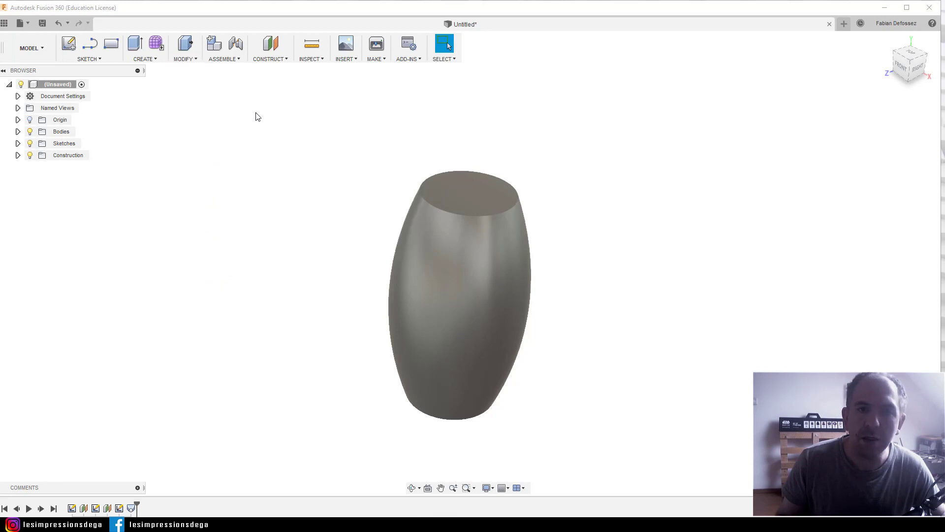
pyautogui.click(468, 196)
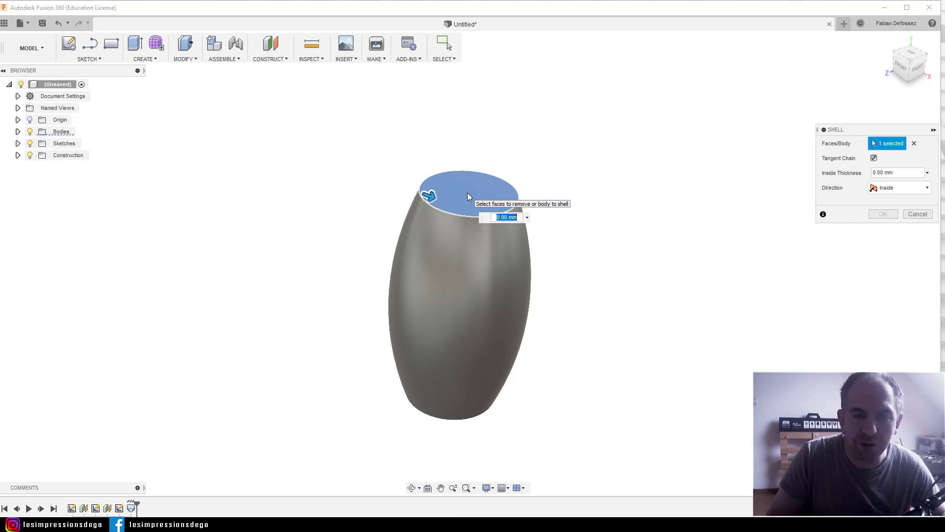
pyautogui.write('2')
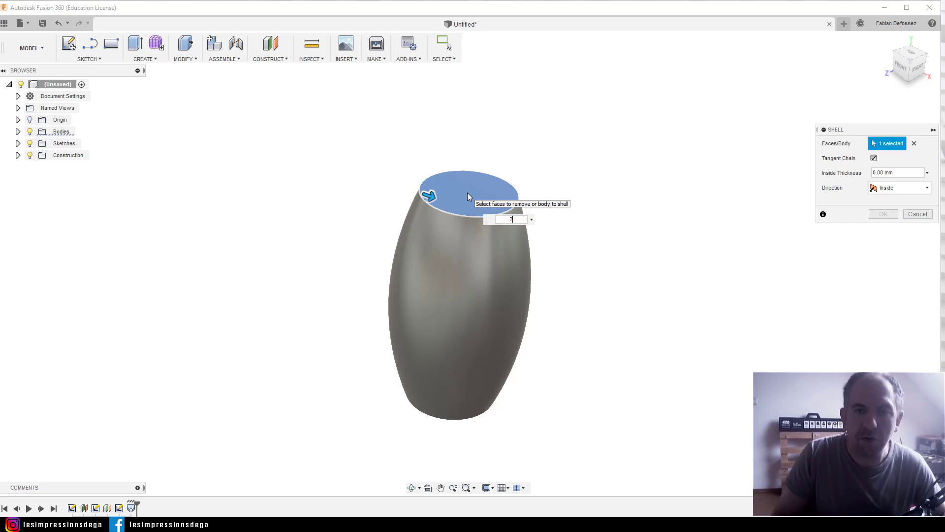
pyautogui.press('Return')
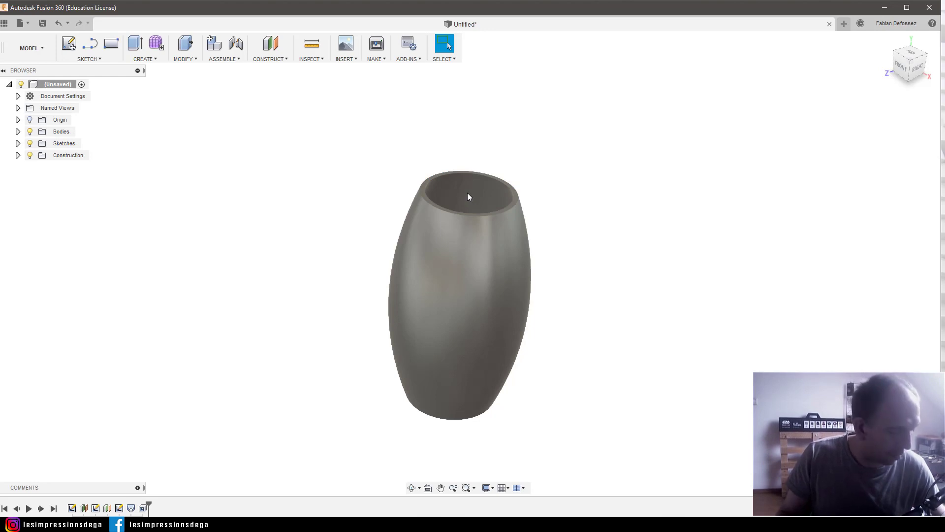
pyautogui.moveTo(634, 207)
pyautogui.keyDown('shift'); pyautogui.mouseDown(button='middle')
pyautogui.moveTo(633, 258)
pyautogui.moveTo(593, 242)
pyautogui.moveTo(592, 200)
pyautogui.moveTo(667, 160)
pyautogui.moveTo(730, 162)
pyautogui.mouseUp(button='middle'); pyautogui.keyUp('shift')
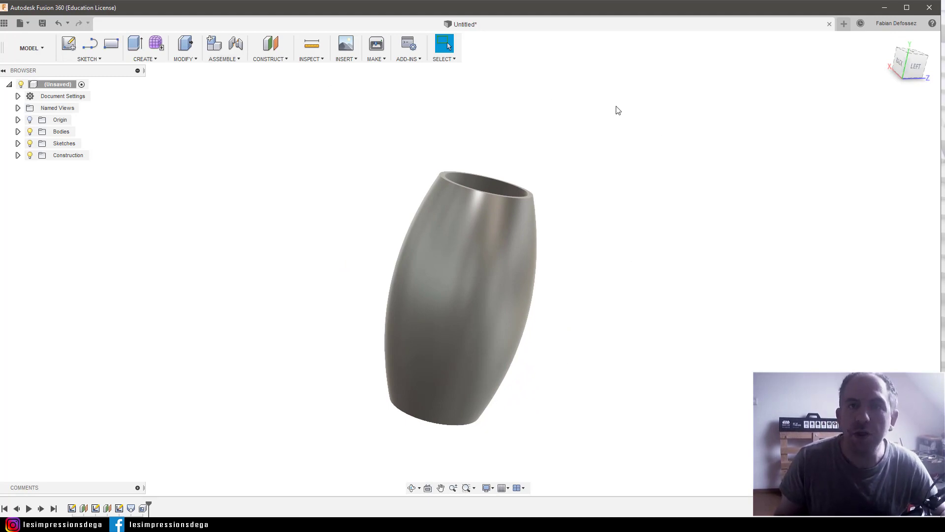
# Start a new design with a sketch on the ground plane
pyautogui.click(846, 26)
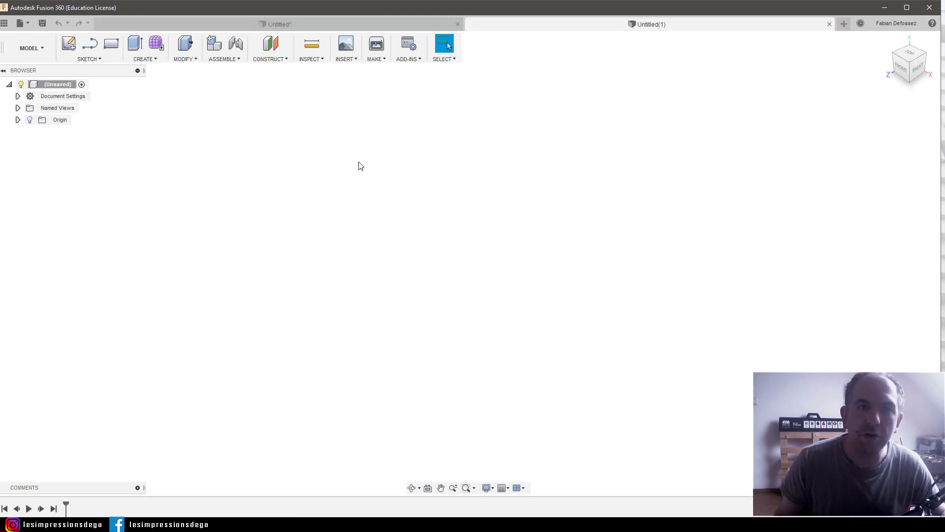
pyautogui.click(69, 44)
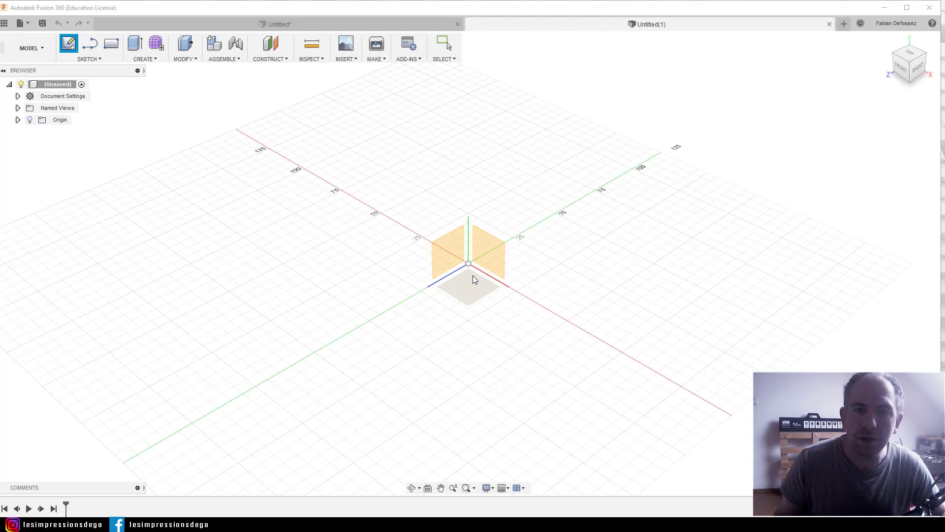
pyautogui.click(466, 285)
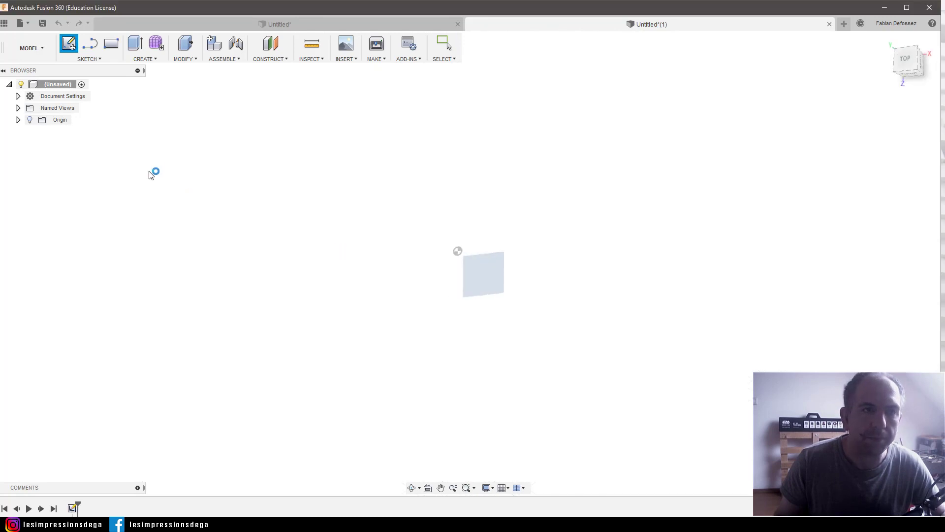
# Draw a six-sided circumscribed polygon of radius 40 mm centred at the origin
pyautogui.click(92, 59)
pyautogui.moveTo(79, 126)
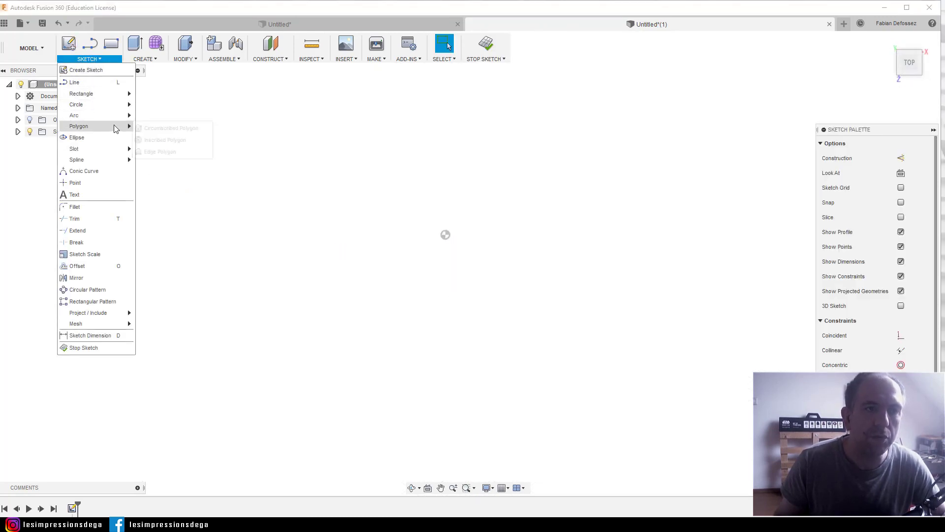
pyautogui.click(153, 129)
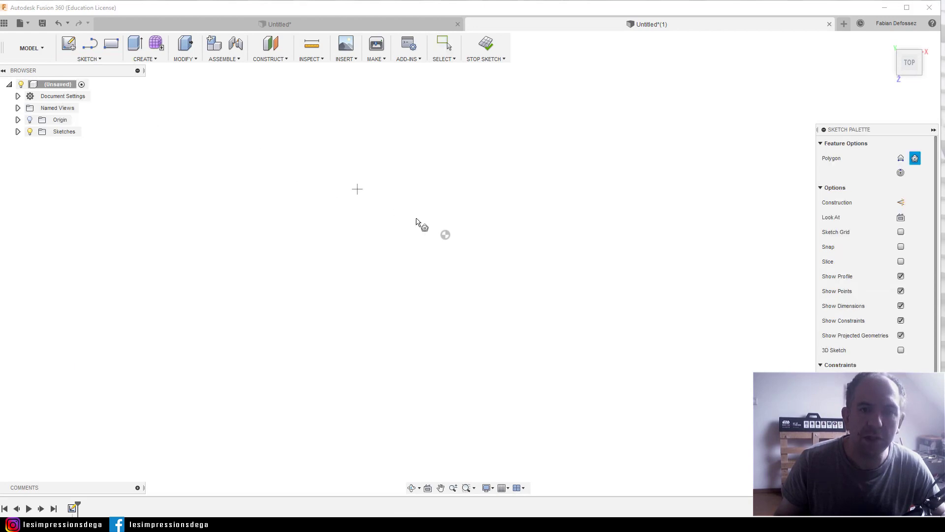
pyautogui.click(445, 236)
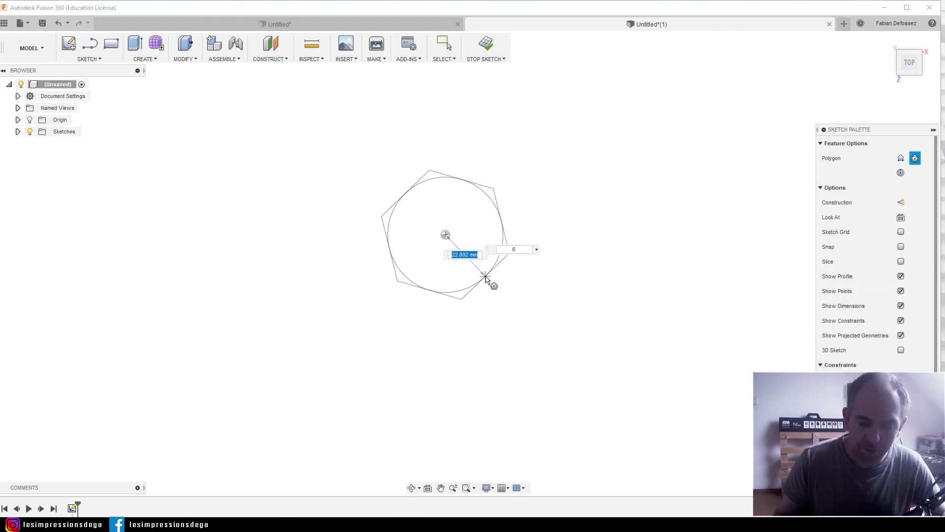
pyautogui.press('Tab')
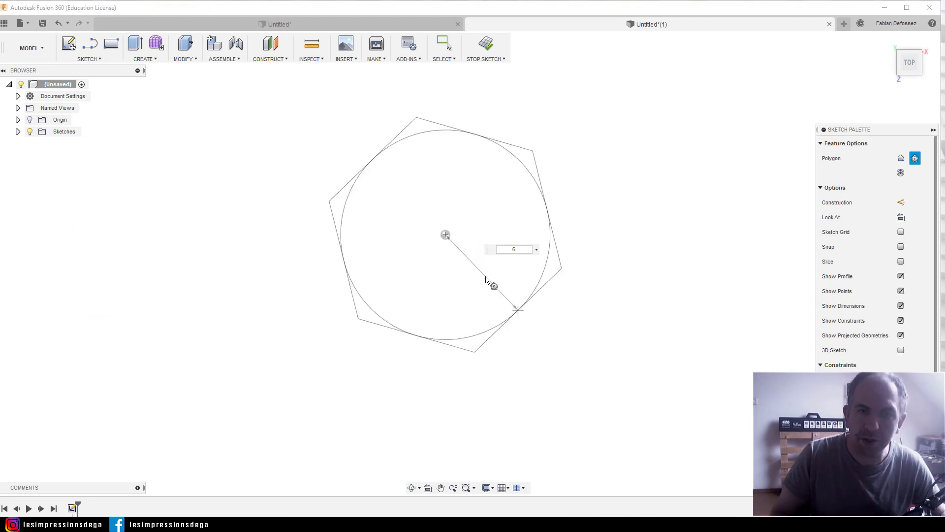
pyautogui.press('Return')
pyautogui.keyDown('shift'); pyautogui.moveTo(492, 372); pyautogui.dragTo(505, 310, button='middle'); pyautogui.keyUp('shift')
# Add an offset construction plane 50 mm above the hexagon
pyautogui.click(270, 44)
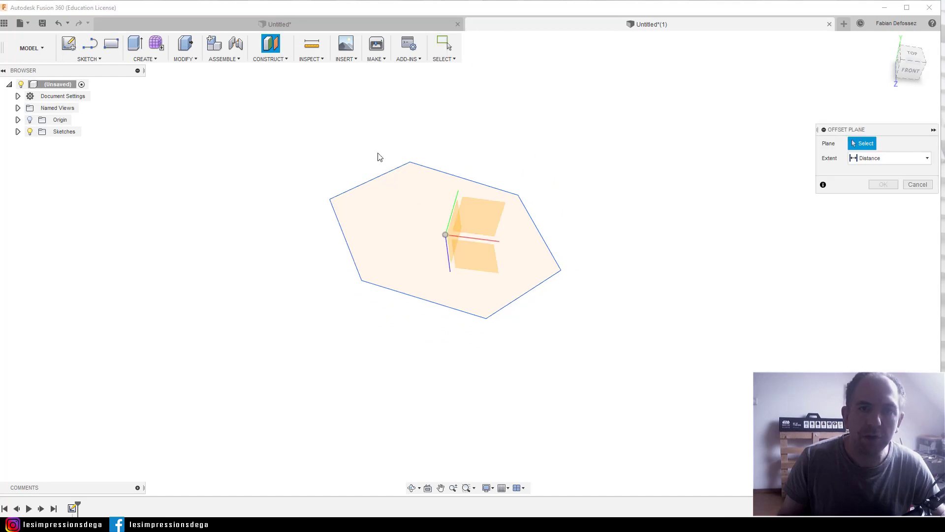
pyautogui.click(401, 248)
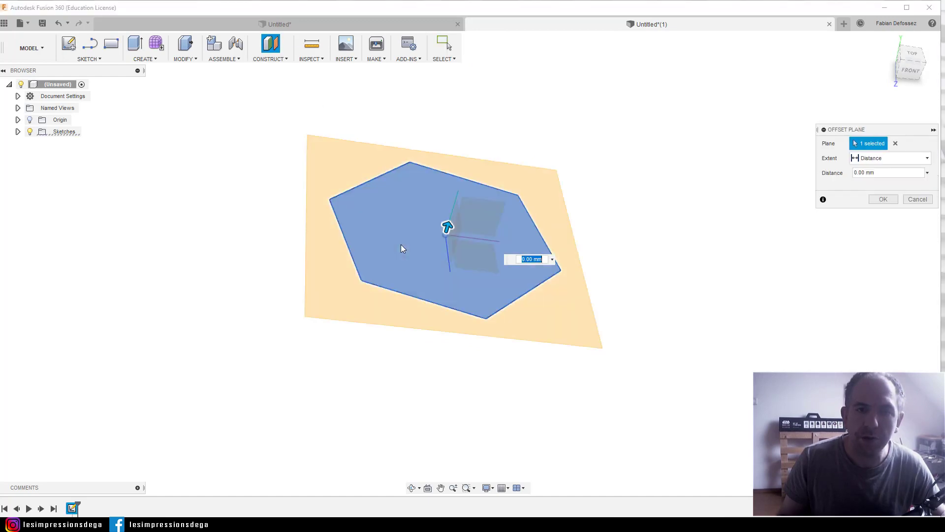
pyautogui.write('50')
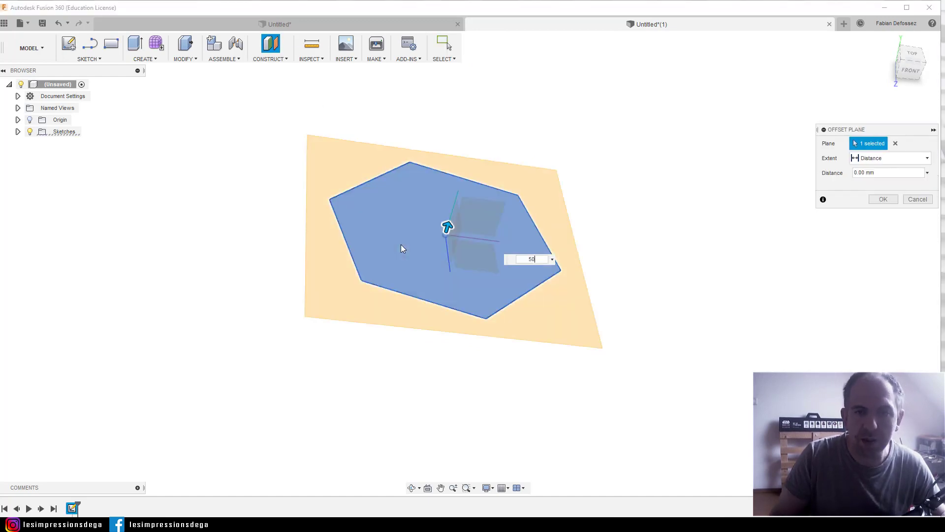
pyautogui.press('Return')
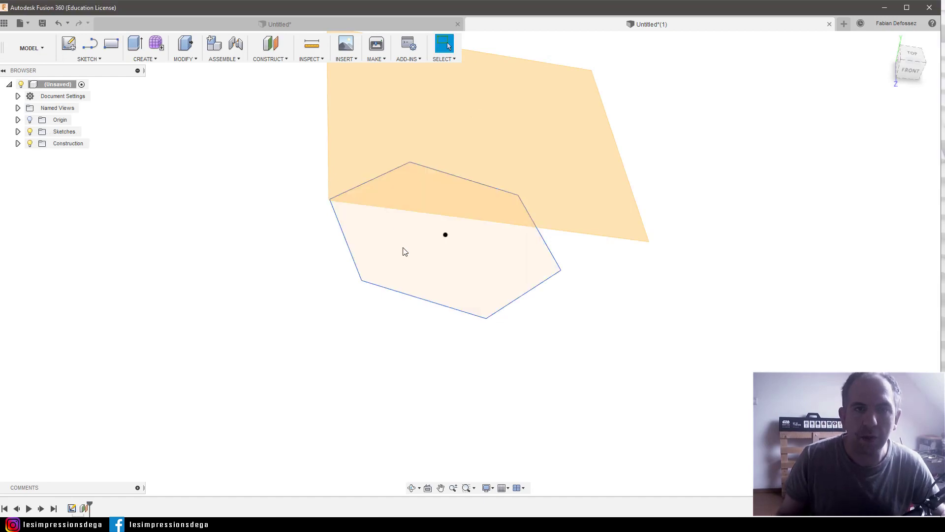
# Sketch a second six-sided hexagon on the offset plane, centred above the first
pyautogui.click(88, 60)
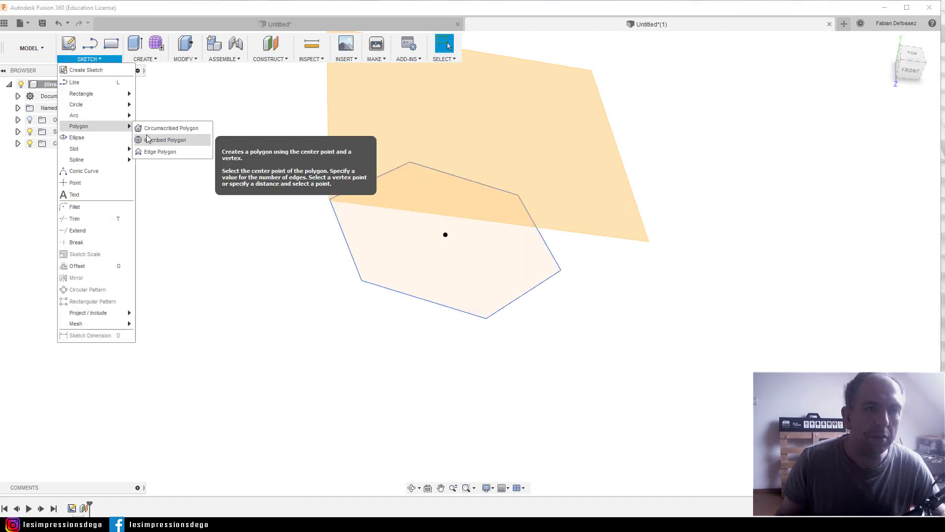
pyautogui.click(150, 127)
pyautogui.click(477, 133)
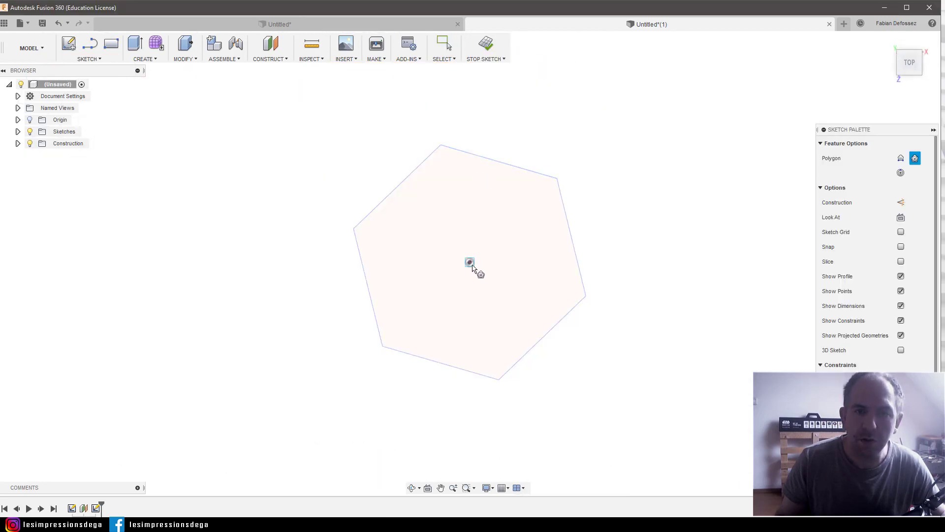
pyautogui.click(470, 263)
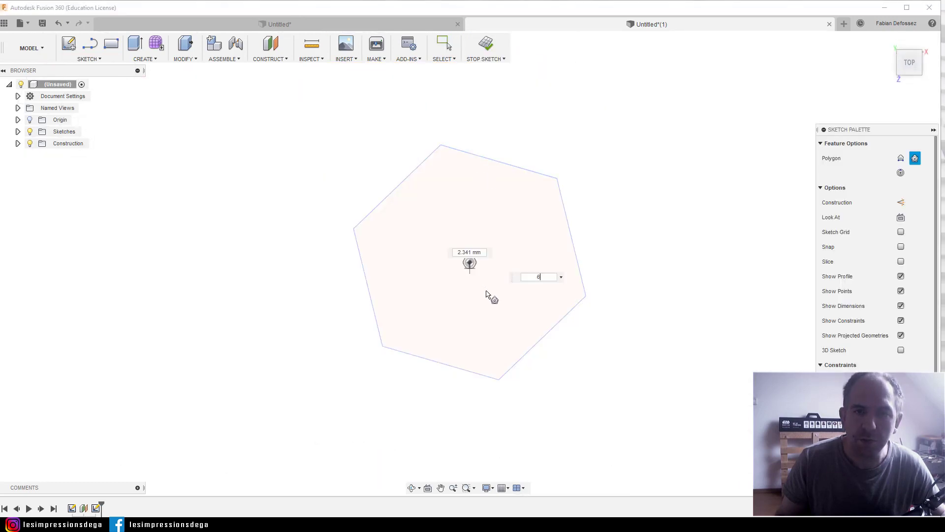
pyautogui.click(543, 341)
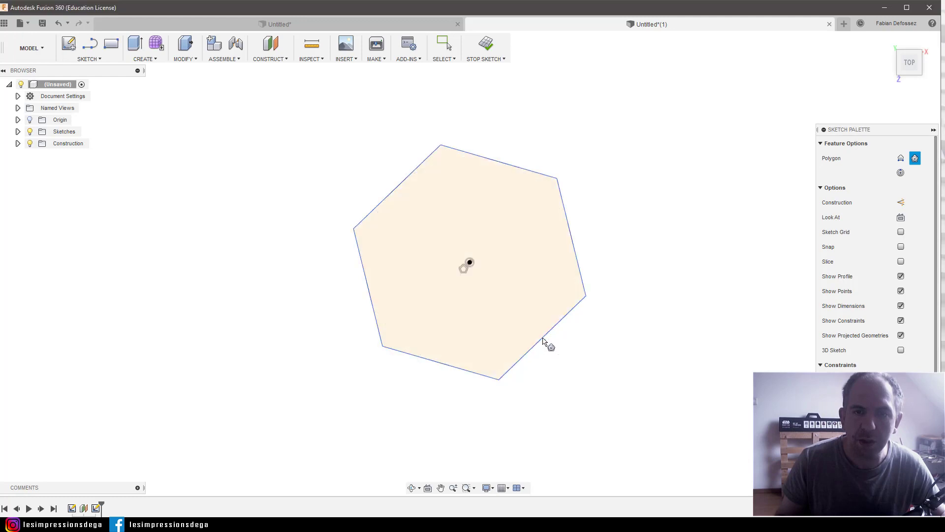
pyautogui.keyDown('shift'); pyautogui.moveTo(593, 414); pyautogui.dragTo(592, 351, button='middle'); pyautogui.keyUp('shift')
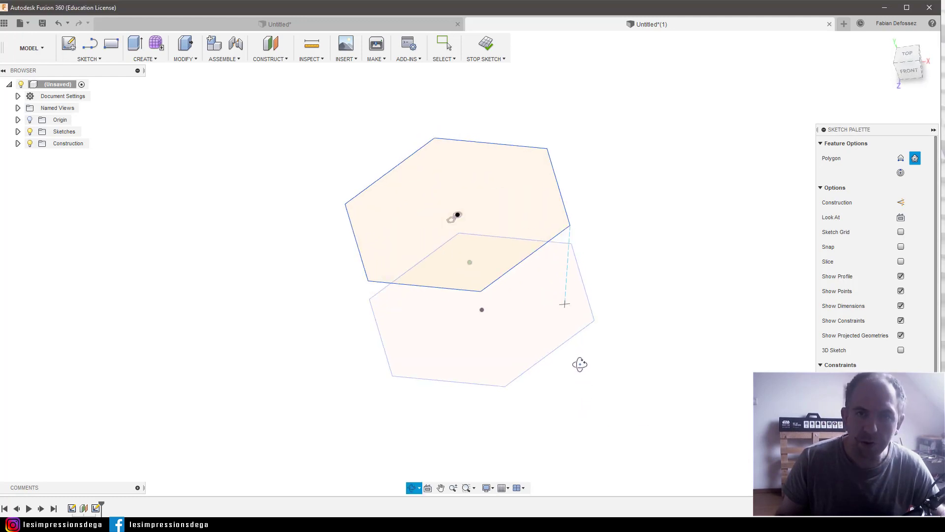
pyautogui.click(150, 60)
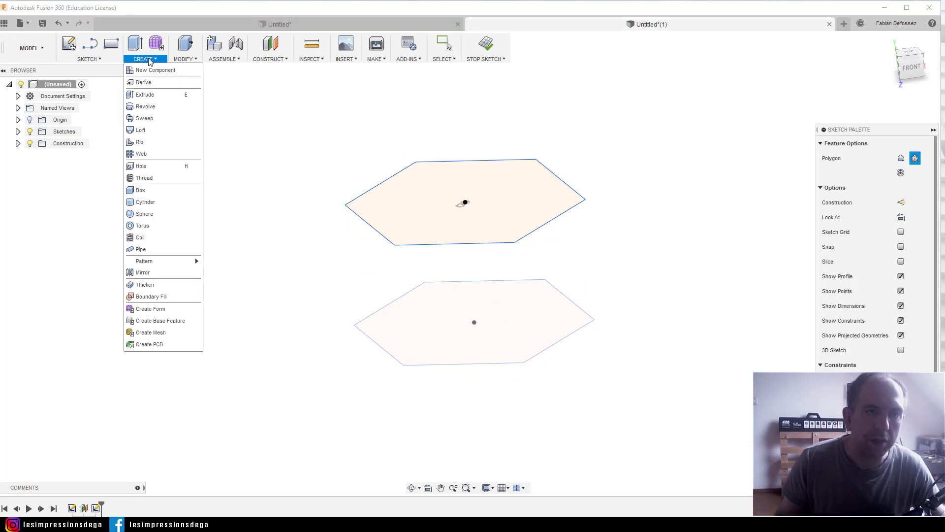
# Loft from the upper to the lower hexagon, dragging alignment points to twist it
pyautogui.click(140, 130)
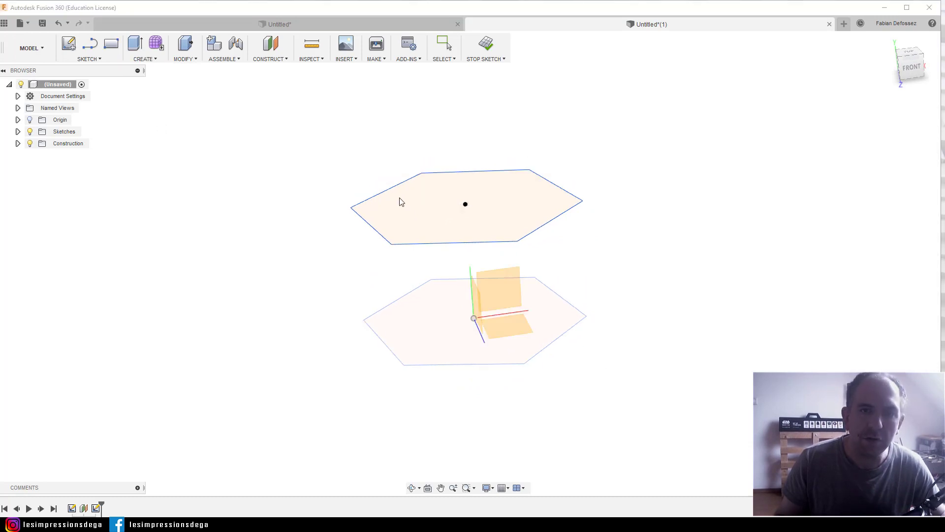
pyautogui.click(463, 207)
pyautogui.click(437, 327)
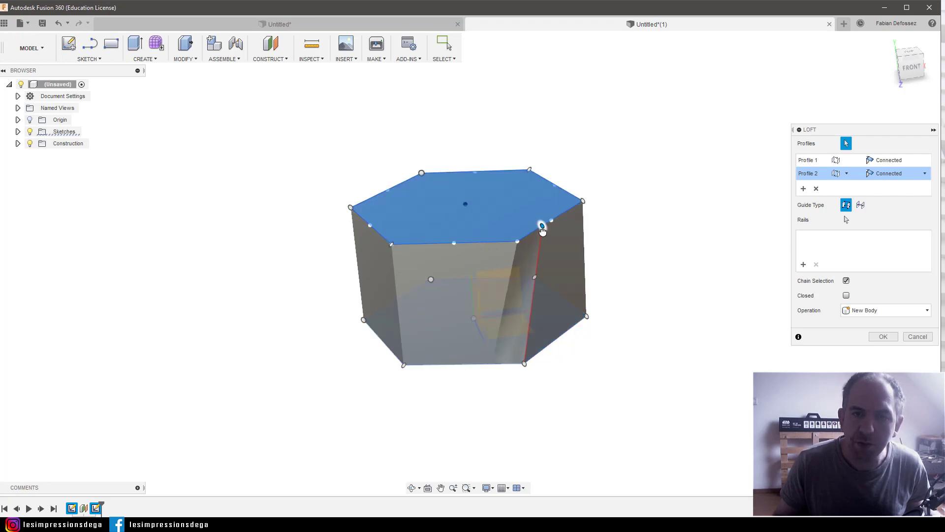
pyautogui.moveTo(525, 363); pyautogui.dragTo(490, 364)
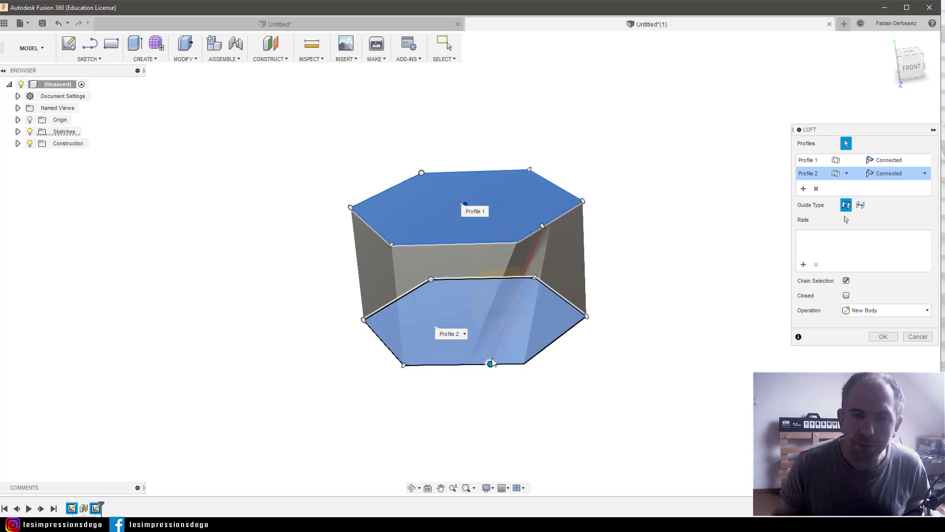
pyautogui.moveTo(416, 399)
pyautogui.keyDown('shift'); pyautogui.mouseDown(button='middle')
pyautogui.moveTo(456, 392)
pyautogui.moveTo(441, 385)
pyautogui.mouseUp(button='middle'); pyautogui.keyUp('shift')
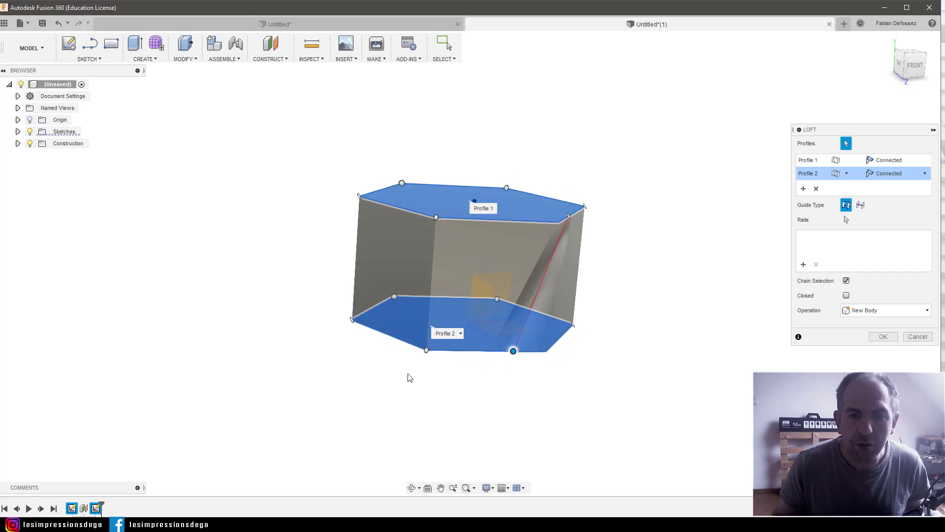
pyautogui.moveTo(426, 348); pyautogui.dragTo(395, 343)
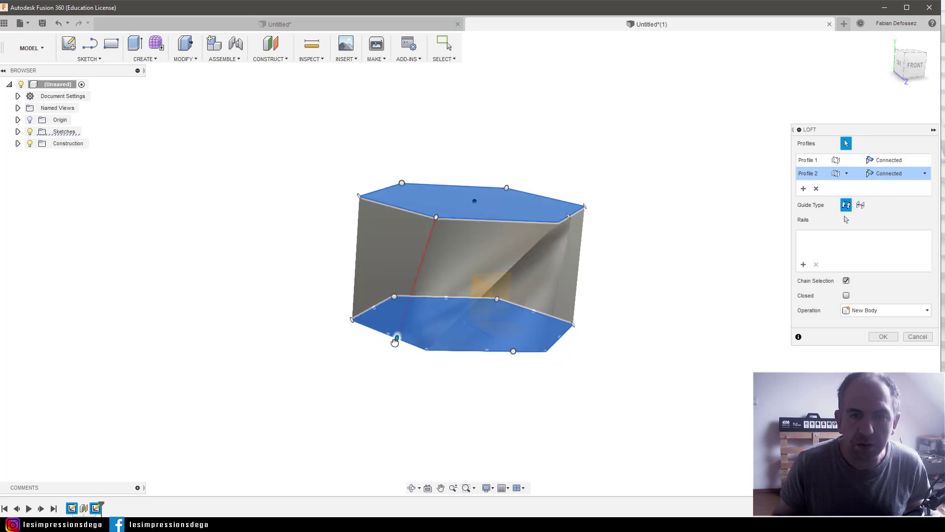
pyautogui.moveTo(433, 217); pyautogui.dragTo(443, 219)
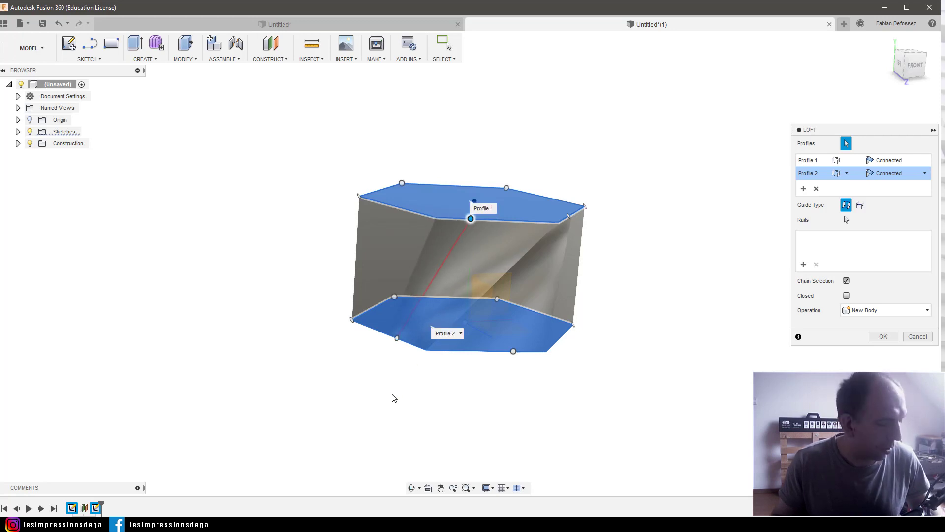
pyautogui.moveTo(471, 218)
pyautogui.mouseDown()
pyautogui.moveTo(542, 246)
pyautogui.moveTo(386, 236)
pyautogui.mouseUp()
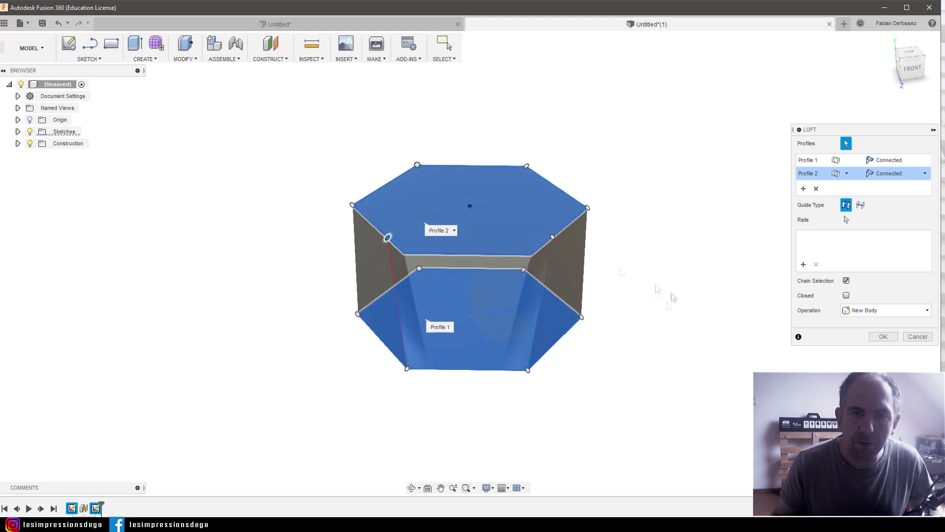
pyautogui.moveTo(386, 237)
pyautogui.keyDown('shift'); pyautogui.mouseDown(button='middle')
pyautogui.moveTo(464, 250)
pyautogui.moveTo(517, 207)
pyautogui.mouseUp(button='middle'); pyautogui.keyUp('shift')
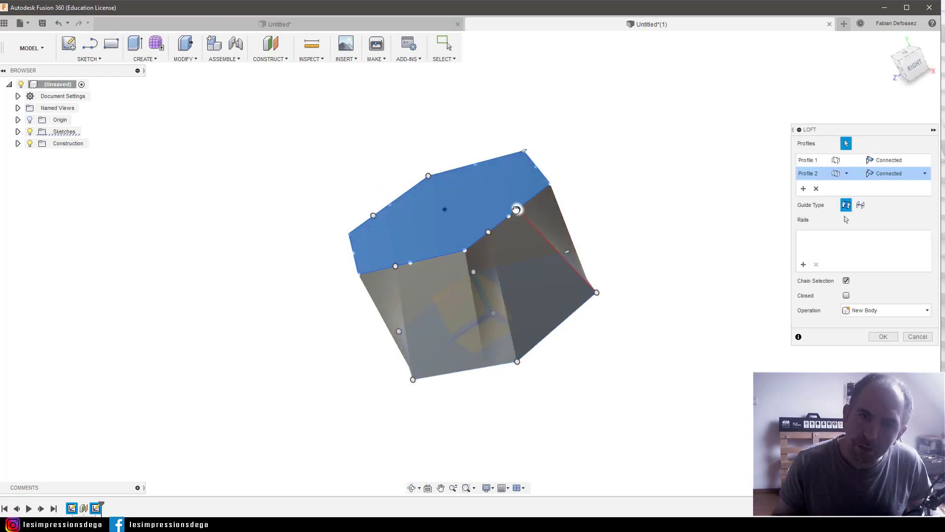
# Refine the twist with the bottom alignment point and create the lofted solid
pyautogui.click(926, 69)
pyautogui.moveTo(591, 295)
pyautogui.keyDown('shift'); pyautogui.mouseDown(button='middle')
pyautogui.moveTo(654, 239)
pyautogui.moveTo(679, 254)
pyautogui.moveTo(688, 295)
pyautogui.moveTo(555, 374)
pyautogui.mouseUp(button='middle'); pyautogui.keyUp('shift')
pyautogui.moveTo(439, 380)
pyautogui.keyDown('shift'); pyautogui.mouseDown(button='middle')
pyautogui.moveTo(466, 382)
pyautogui.moveTo(468, 407)
pyautogui.moveTo(586, 383)
pyautogui.mouseUp(button='middle'); pyautogui.keyUp('shift')
pyautogui.moveTo(587, 384)
pyautogui.mouseDown()
pyautogui.moveTo(606, 376)
pyautogui.moveTo(451, 371)
pyautogui.mouseUp()
pyautogui.keyDown('shift'); pyautogui.moveTo(501, 376); pyautogui.dragTo(493, 365, button='middle'); pyautogui.keyUp('shift')
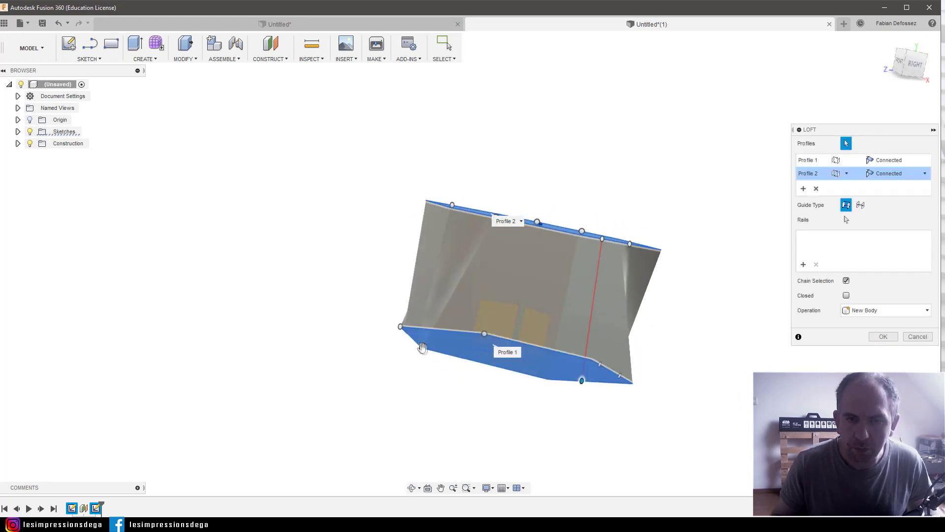
pyautogui.moveTo(576, 367); pyautogui.dragTo(398, 368)
pyautogui.moveTo(398, 368)
pyautogui.keyDown('shift'); pyautogui.mouseDown(button='middle')
pyautogui.moveTo(530, 383)
pyautogui.moveTo(446, 405)
pyautogui.moveTo(499, 392)
pyautogui.mouseUp(button='middle'); pyautogui.keyUp('shift')
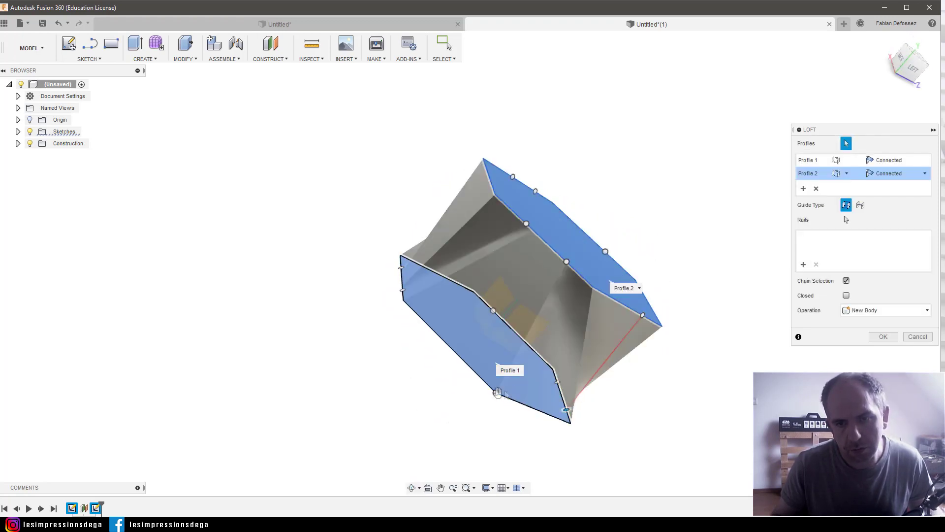
pyautogui.moveTo(517, 397)
pyautogui.keyDown('shift'); pyautogui.mouseDown(button='middle')
pyautogui.moveTo(490, 278)
pyautogui.moveTo(553, 273)
pyautogui.moveTo(721, 301)
pyautogui.mouseUp(button='middle'); pyautogui.keyUp('shift')
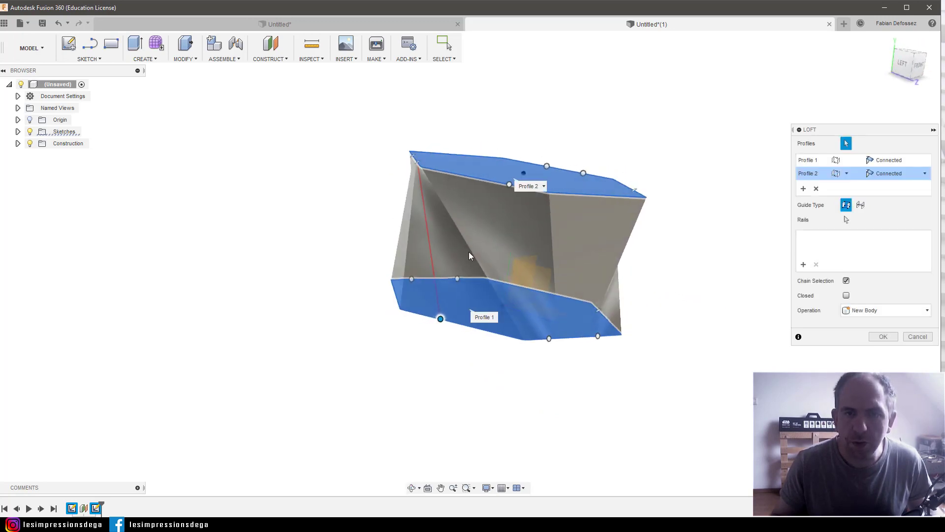
pyautogui.moveTo(469, 256)
pyautogui.keyDown('shift'); pyautogui.mouseDown(button='middle')
pyautogui.moveTo(531, 271)
pyautogui.moveTo(468, 261)
pyautogui.mouseUp(button='middle'); pyautogui.keyUp('shift')
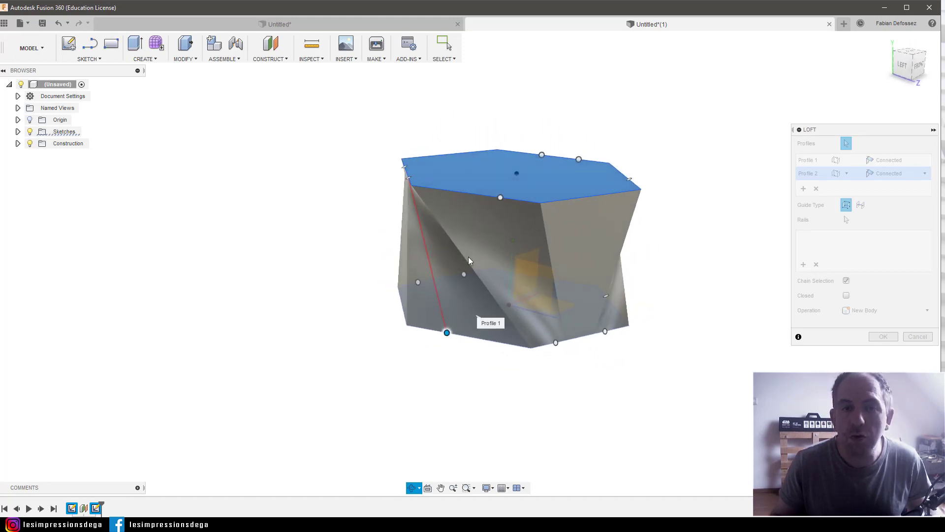
pyautogui.moveTo(517, 226); pyautogui.dragTo(442, 273, button='middle')
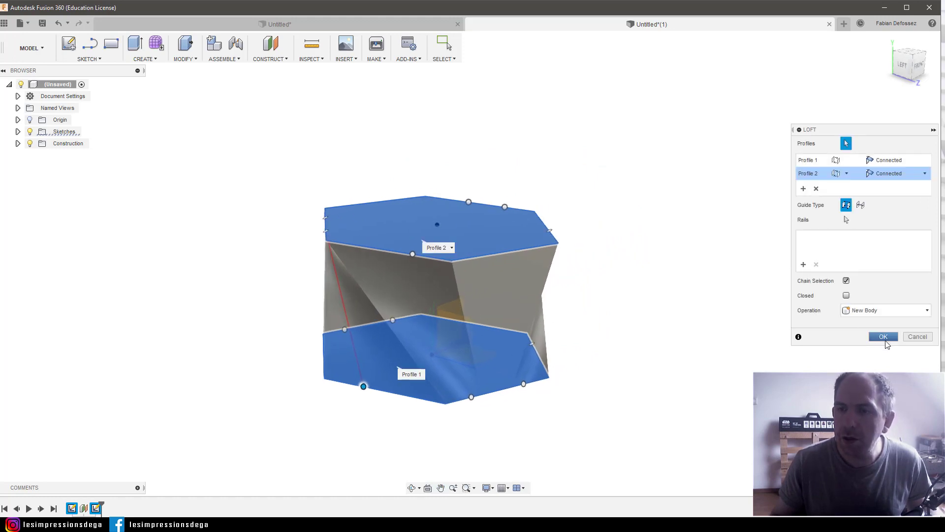
pyautogui.click(885, 341)
# Shell the twisted hexagonal body to 5 mm walls, leaving the top face open
pyautogui.moveTo(609, 304)
pyautogui.mouseDown(button='middle')
pyautogui.moveTo(601, 285)
pyautogui.moveTo(358, 312)
pyautogui.moveTo(399, 215)
pyautogui.mouseUp(button='middle')
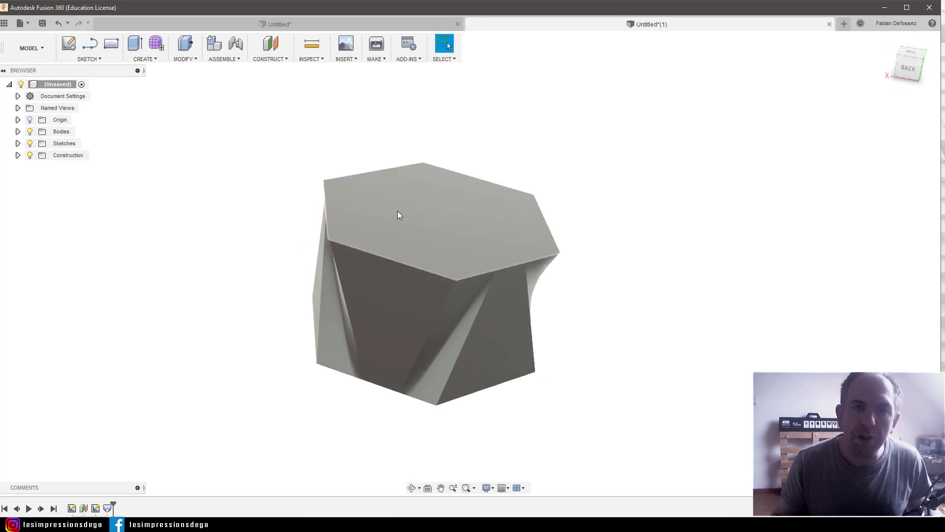
pyautogui.click(186, 60)
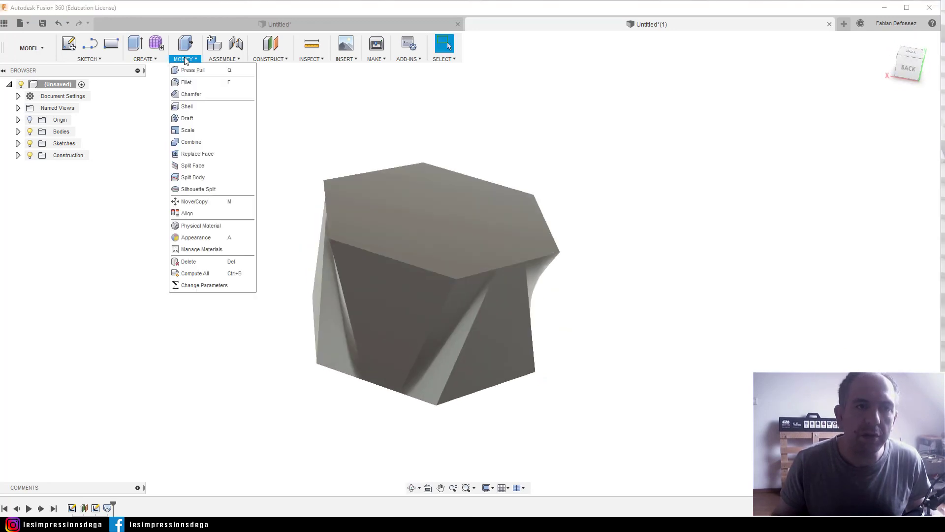
pyautogui.click(196, 107)
pyautogui.click(416, 206)
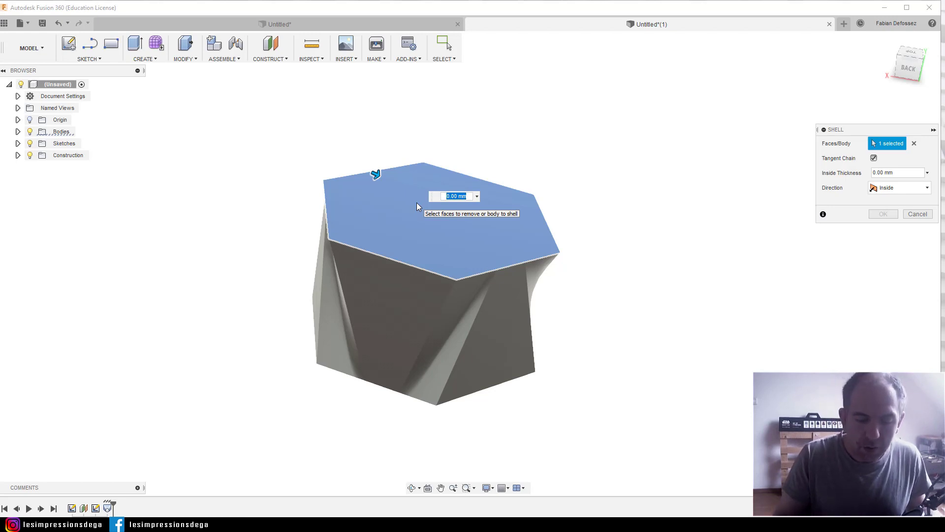
pyautogui.write('5')
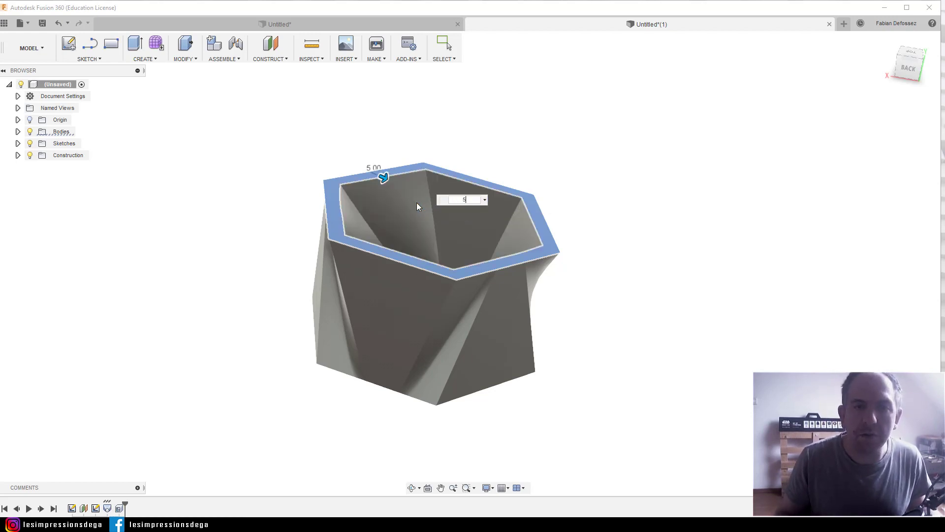
pyautogui.press('Return')
pyautogui.moveTo(626, 295)
pyautogui.keyDown('shift'); pyautogui.mouseDown(button='middle')
pyautogui.moveTo(614, 331)
pyautogui.moveTo(629, 306)
pyautogui.moveTo(612, 280)
pyautogui.moveTo(625, 260)
pyautogui.moveTo(764, 264)
pyautogui.moveTo(481, 302)
pyautogui.moveTo(557, 317)
pyautogui.moveTo(544, 268)
pyautogui.moveTo(474, 302)
pyautogui.moveTo(477, 277)
pyautogui.moveTo(444, 246)
pyautogui.moveTo(422, 285)
pyautogui.moveTo(424, 312)
pyautogui.moveTo(532, 310)
pyautogui.mouseUp(button='middle'); pyautogui.keyUp('shift')
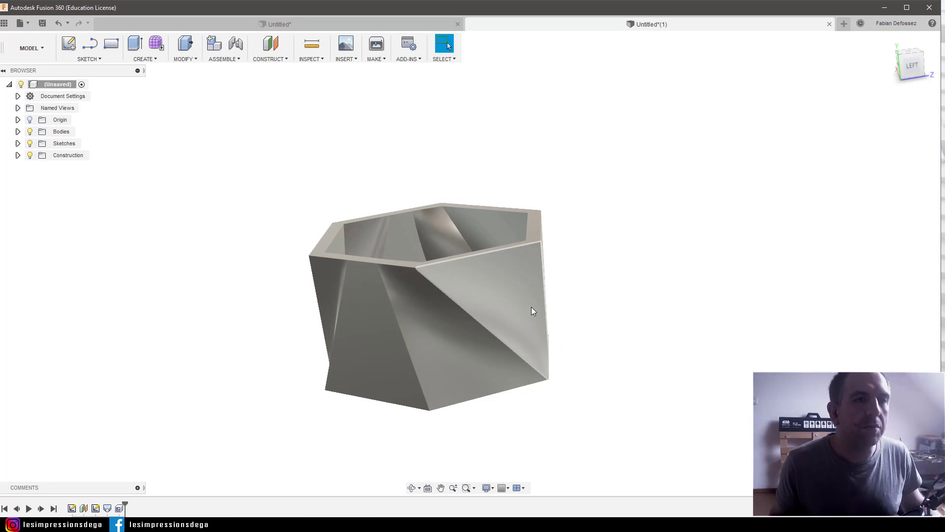
# Start a new design and begin a fit-point spline sketch on the ground plane
pyautogui.click(844, 24)
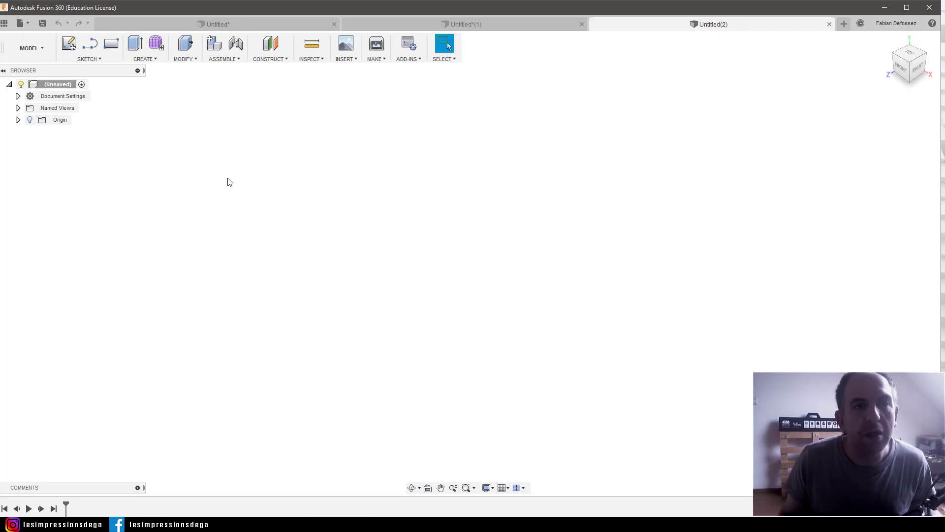
pyautogui.click(98, 60)
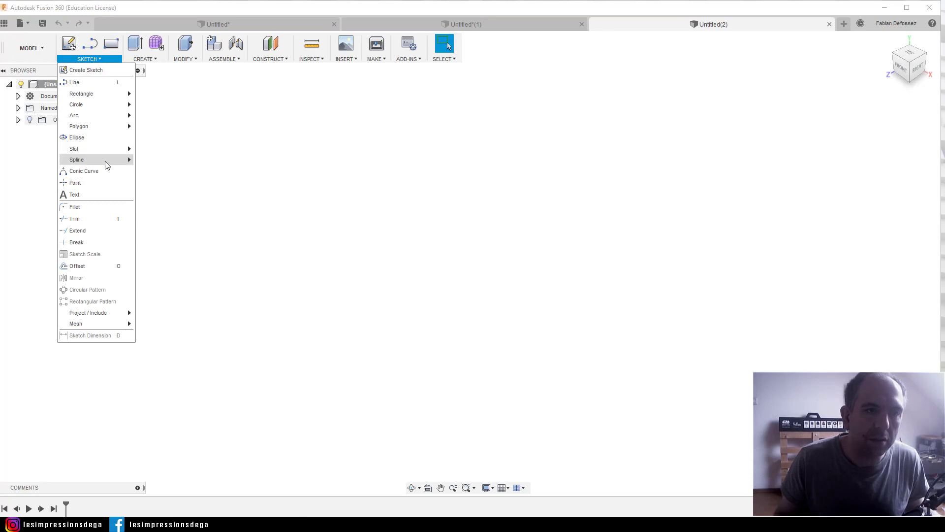
pyautogui.click(147, 161)
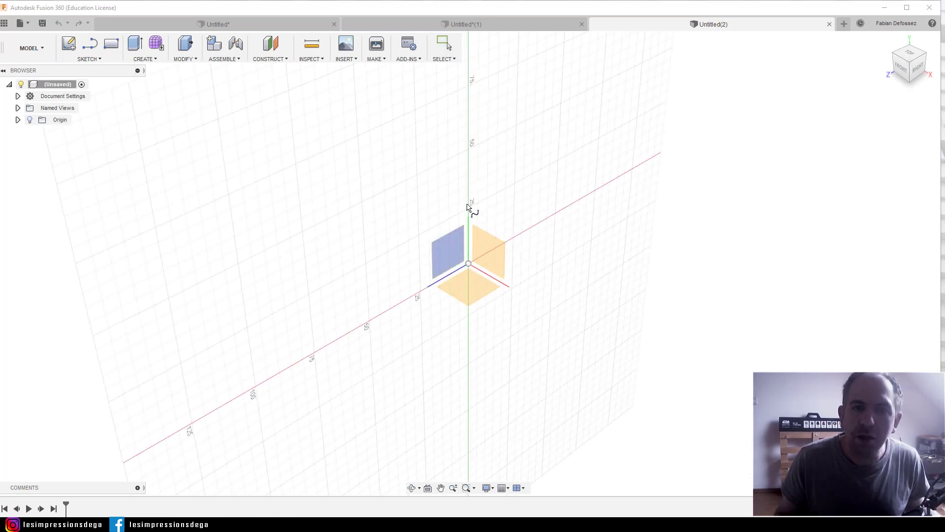
pyautogui.click(471, 287)
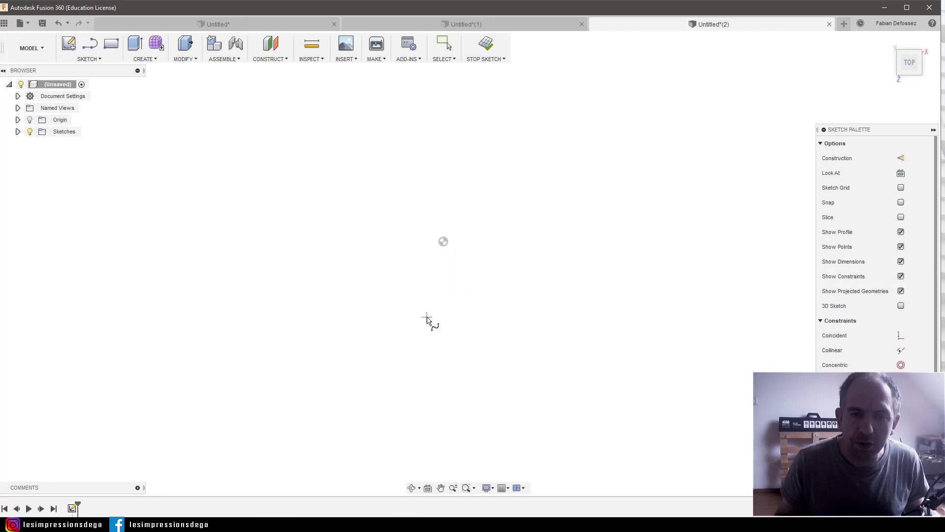
# Draw a closed, wavy six-point spline outline back to its start point
pyautogui.click(476, 345)
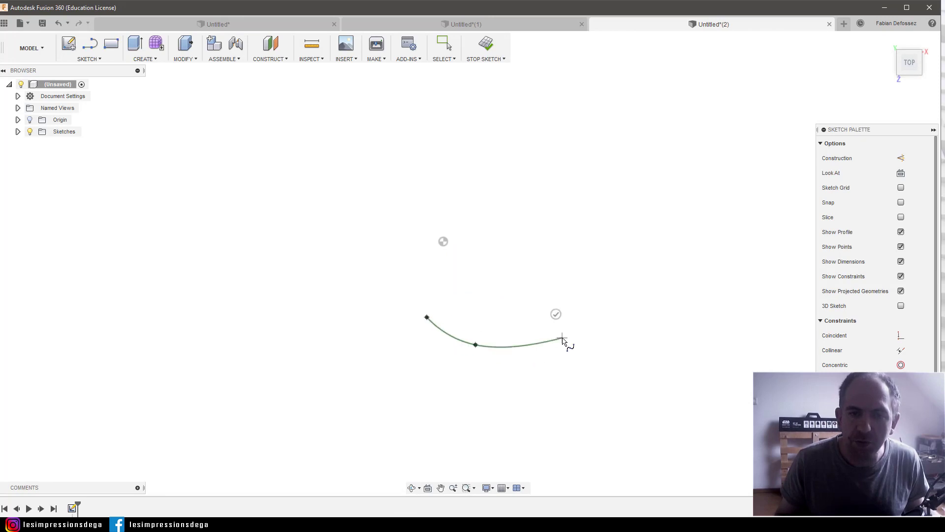
pyautogui.click(570, 292)
pyautogui.click(547, 256)
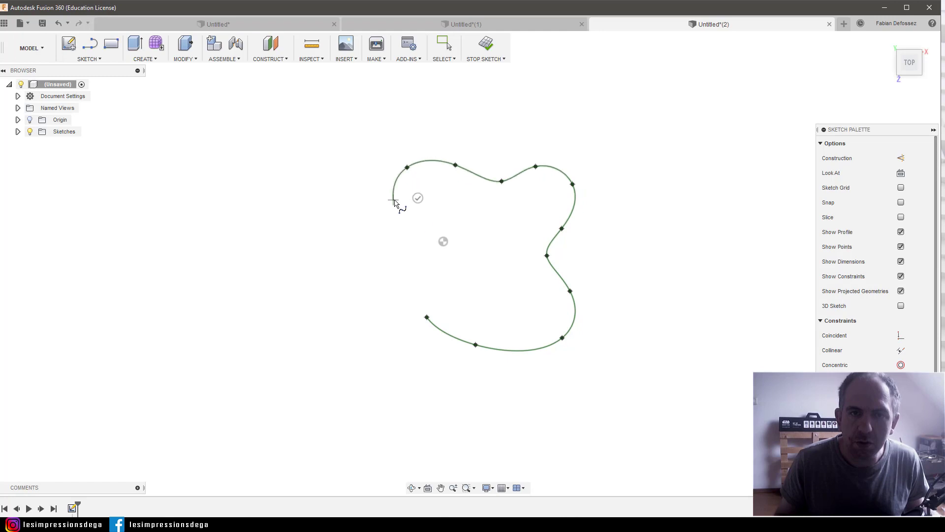
pyautogui.click(427, 219)
pyautogui.click(368, 266)
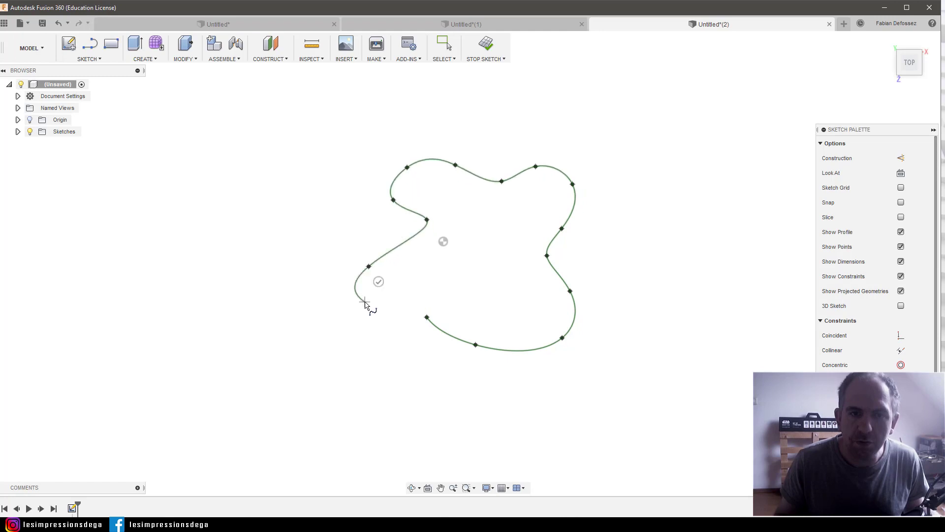
pyautogui.click(410, 294)
pyautogui.click(426, 318)
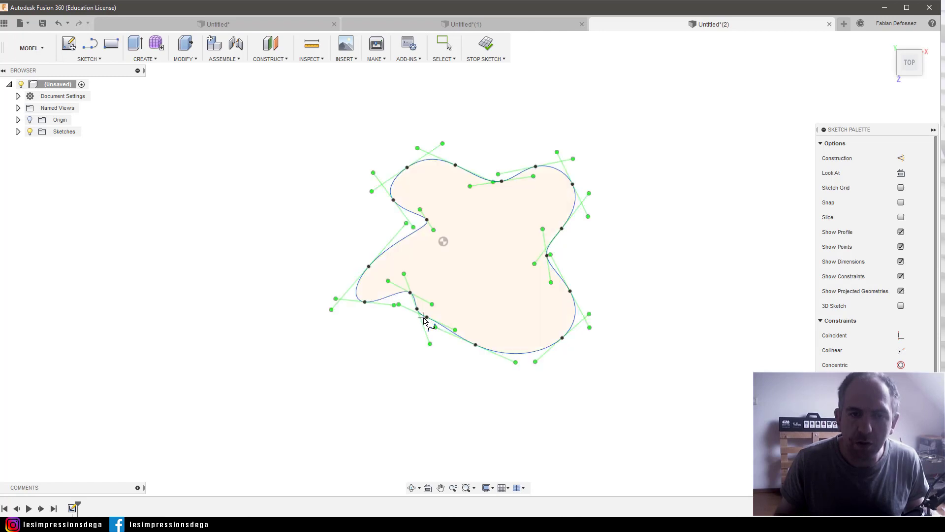
pyautogui.keyDown('shift'); pyautogui.moveTo(596, 399); pyautogui.dragTo(593, 347, button='middle'); pyautogui.keyUp('shift')
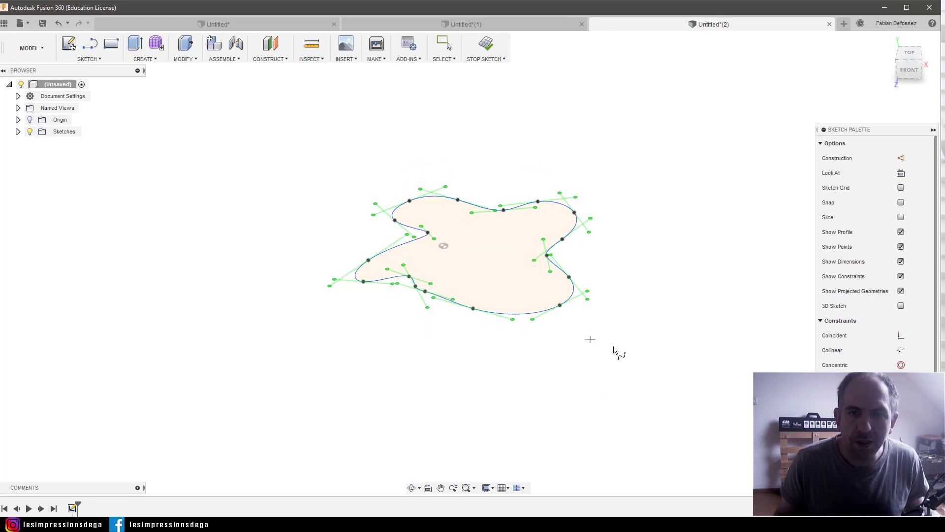
# Create a construction plane offset 50 mm above the first spline profile
pyautogui.click(276, 49)
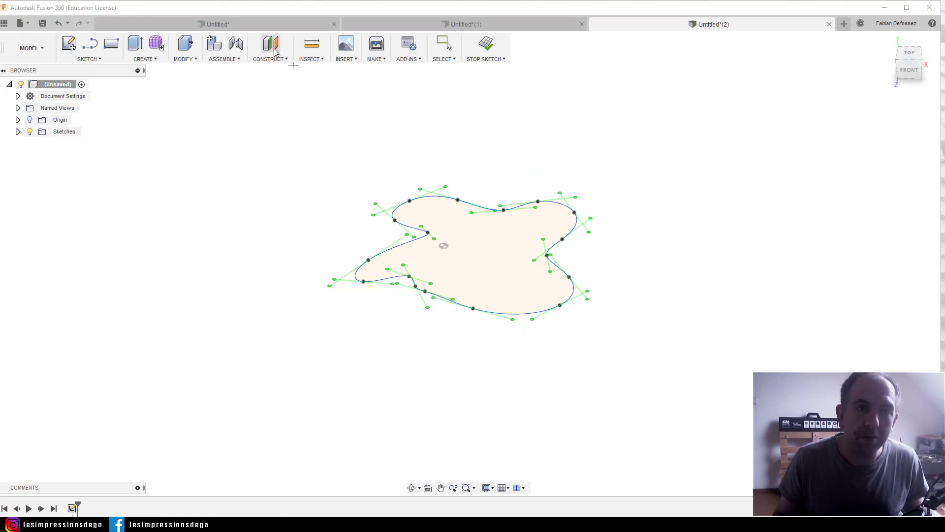
pyautogui.click(516, 284)
pyautogui.write('50')
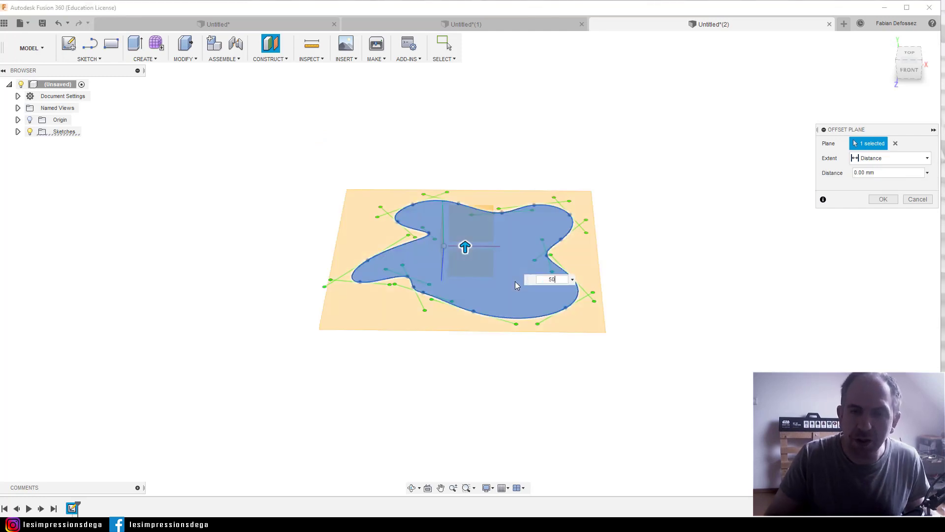
pyautogui.press('Return')
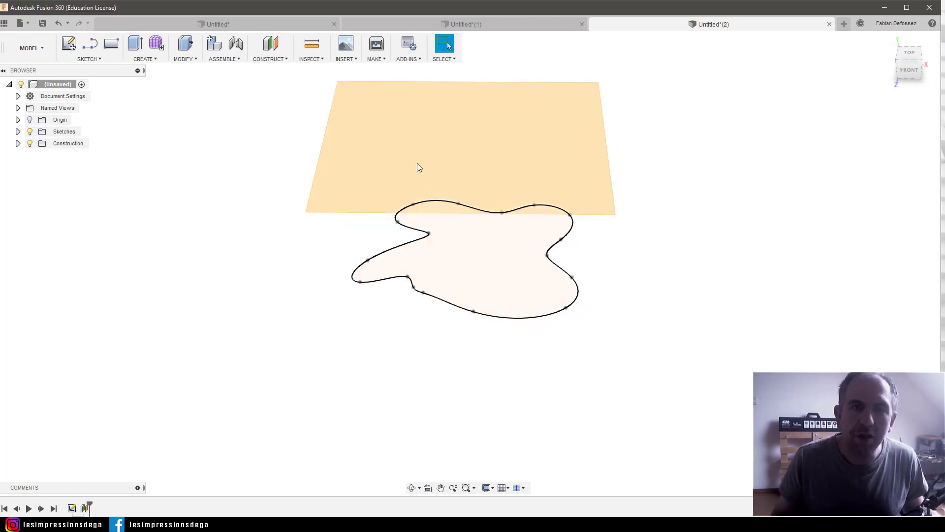
# Draw a larger closed wavy fit-point spline on the offset plane
pyautogui.click(97, 60)
pyautogui.moveTo(77, 160)
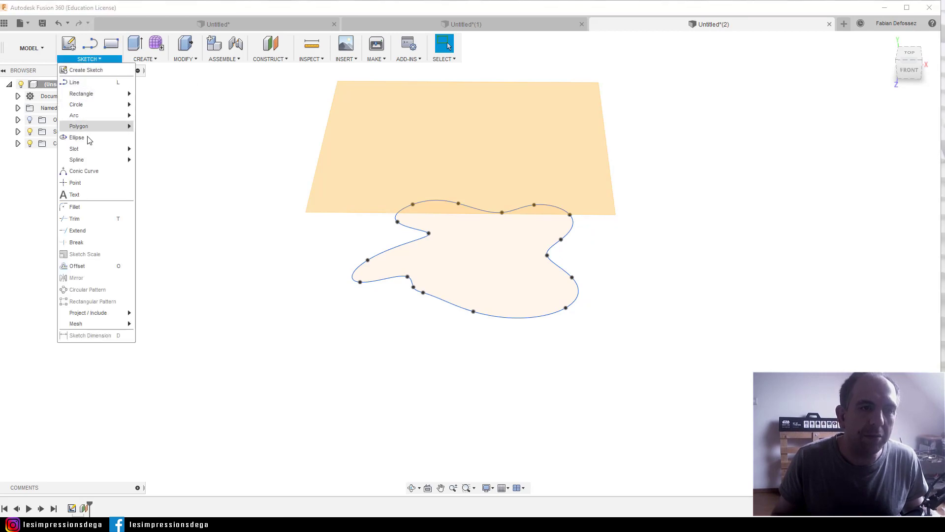
pyautogui.click(142, 163)
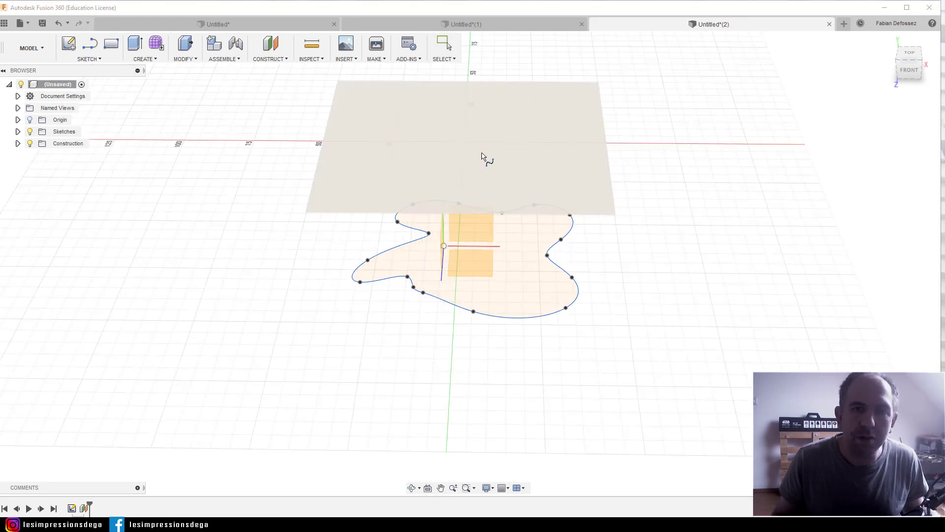
pyautogui.click(486, 157)
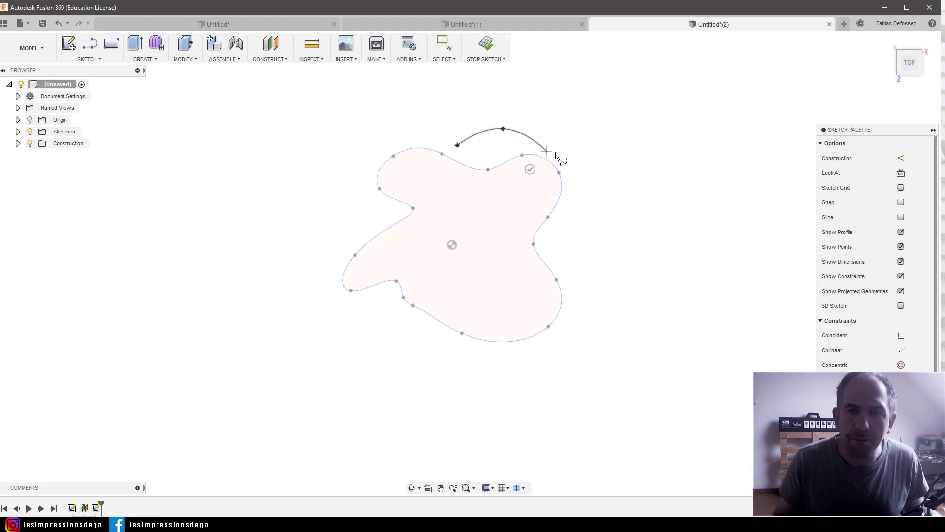
pyautogui.click(562, 229)
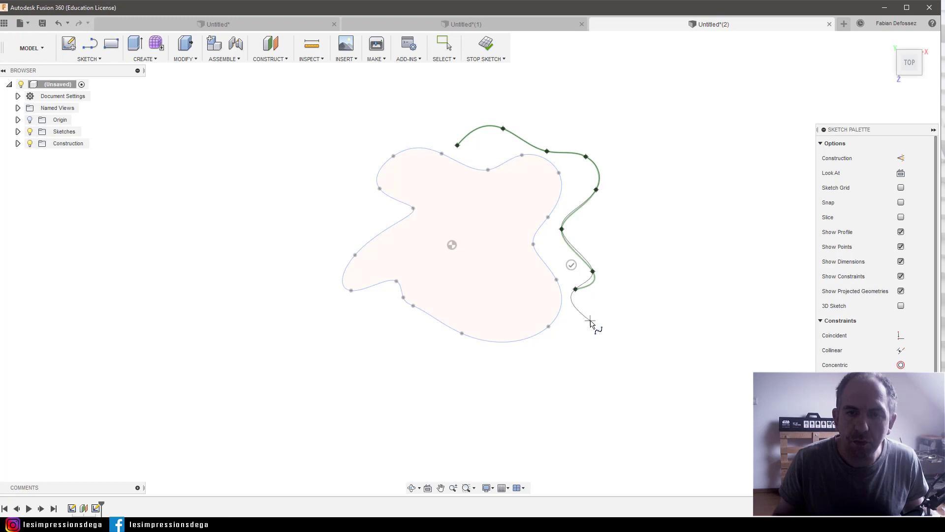
pyautogui.click(502, 380)
pyautogui.click(418, 337)
pyautogui.click(334, 330)
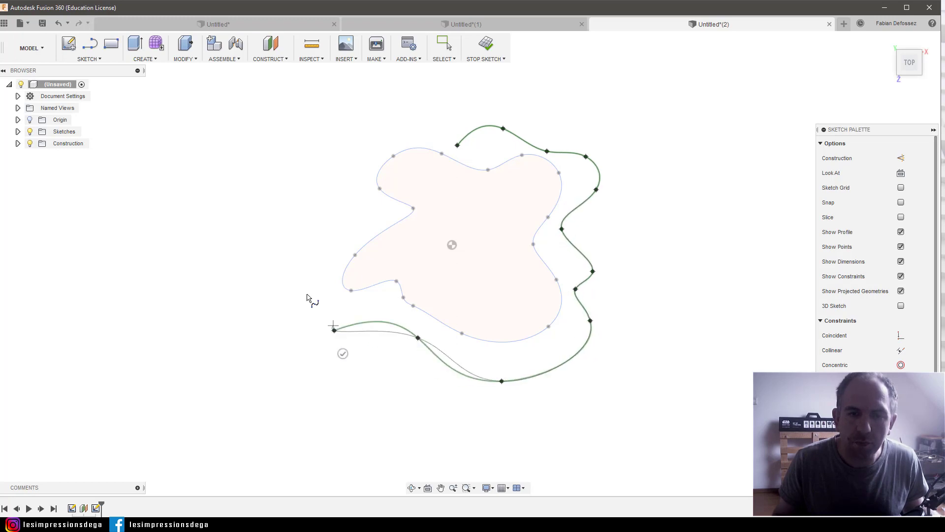
pyautogui.click(299, 268)
pyautogui.click(358, 223)
pyautogui.click(352, 154)
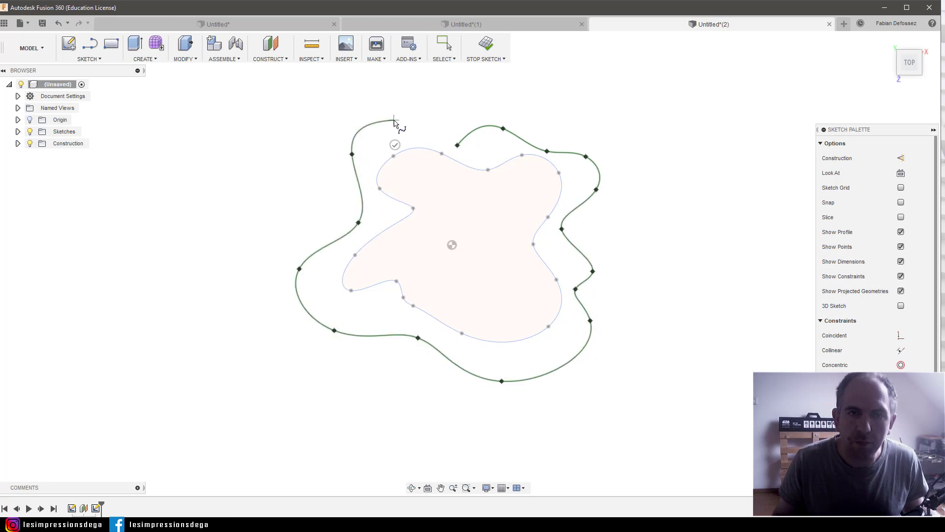
pyautogui.click(438, 137)
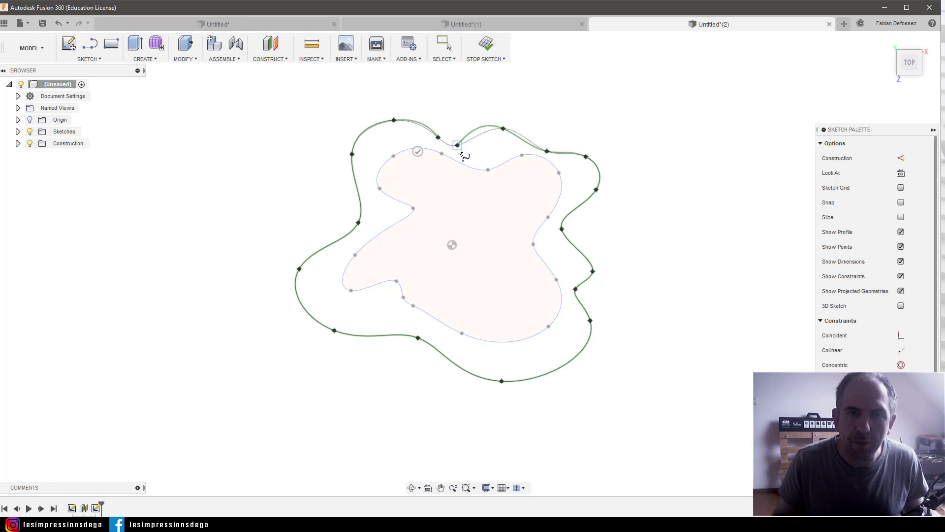
pyautogui.click(457, 147)
pyautogui.moveTo(296, 370)
pyautogui.keyDown('shift'); pyautogui.mouseDown(button='middle')
pyautogui.moveTo(338, 354)
pyautogui.moveTo(339, 341)
pyautogui.mouseUp(button='middle'); pyautogui.keyUp('shift')
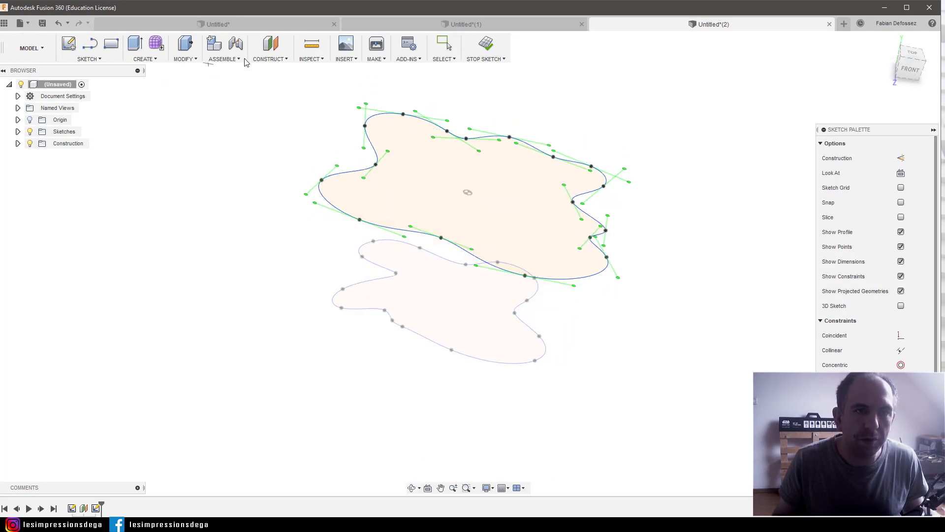
# Create another construction plane 50 mm above the second profile
pyautogui.click(270, 43)
pyautogui.click(451, 190)
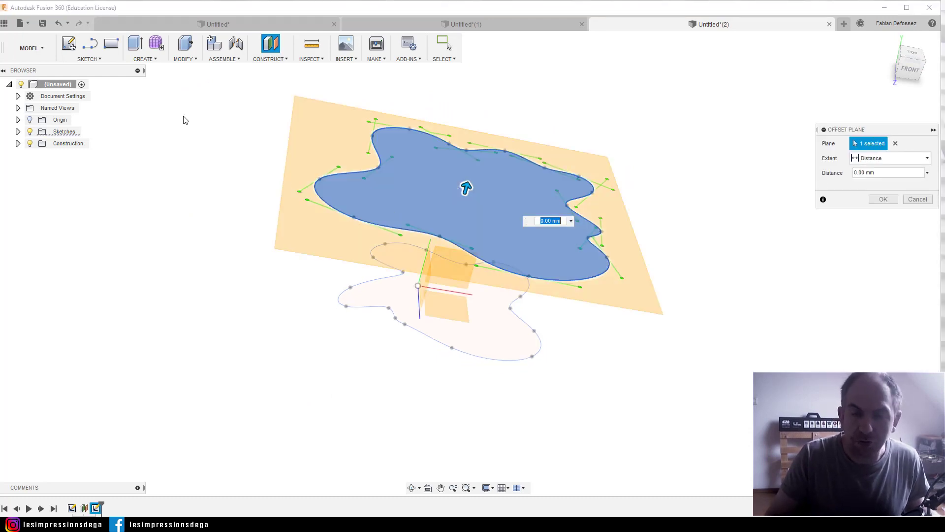
pyautogui.press('Return')
pyautogui.press('Return')
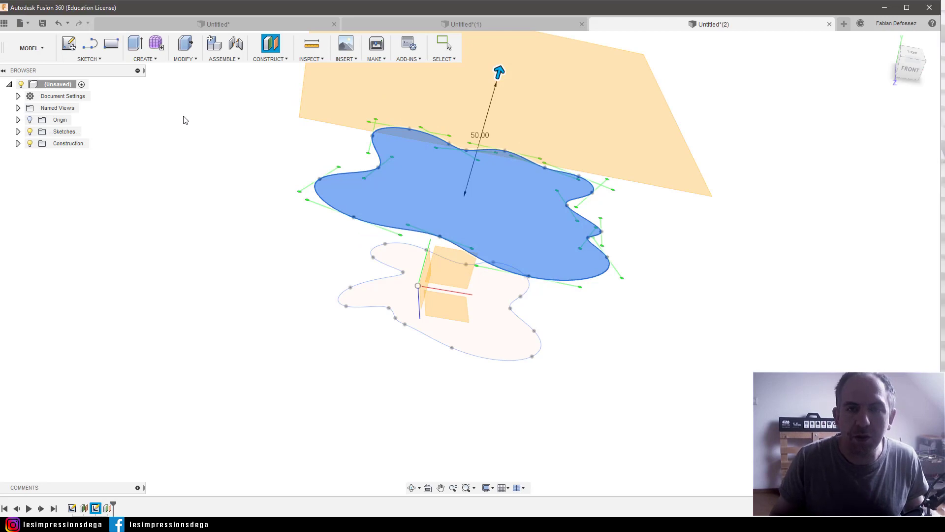
# Draw a smaller closed fit-point spline on the upper plane and finish the sketch
pyautogui.click(111, 62)
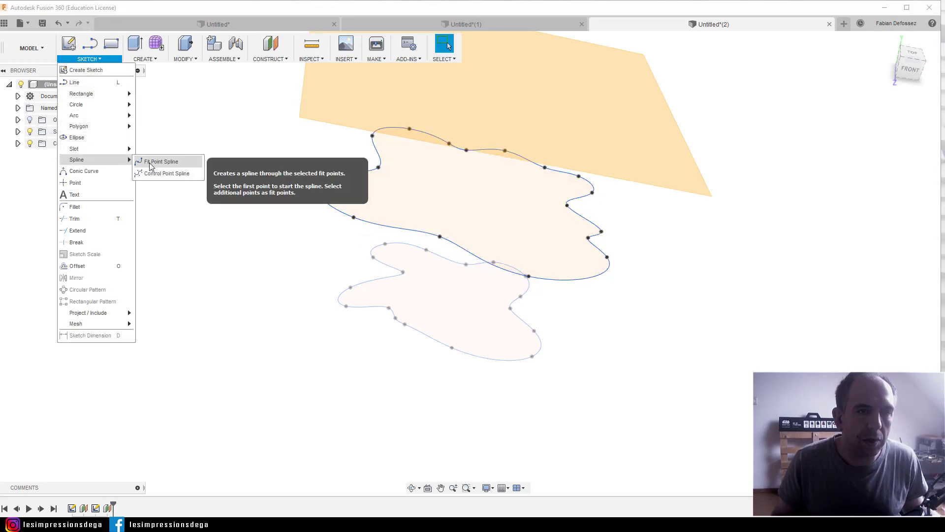
pyautogui.click(152, 162)
pyautogui.click(535, 103)
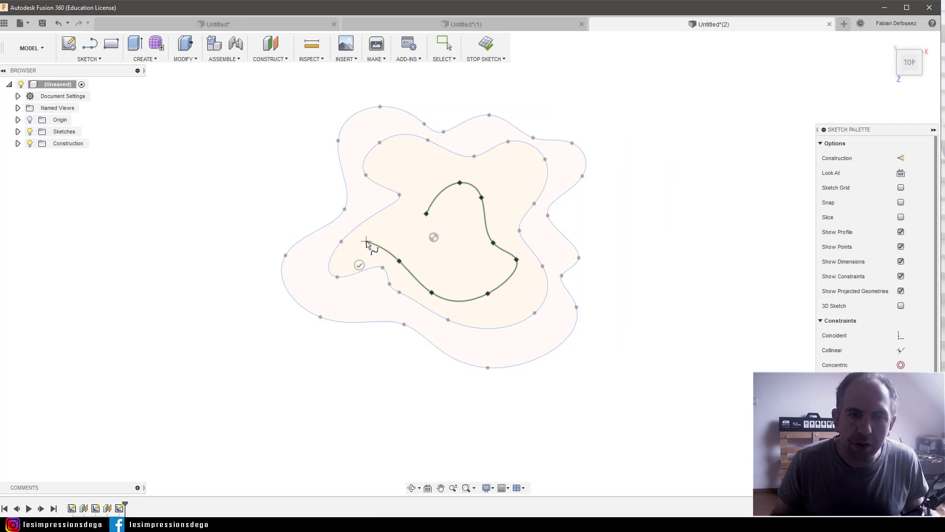
pyautogui.click(426, 215)
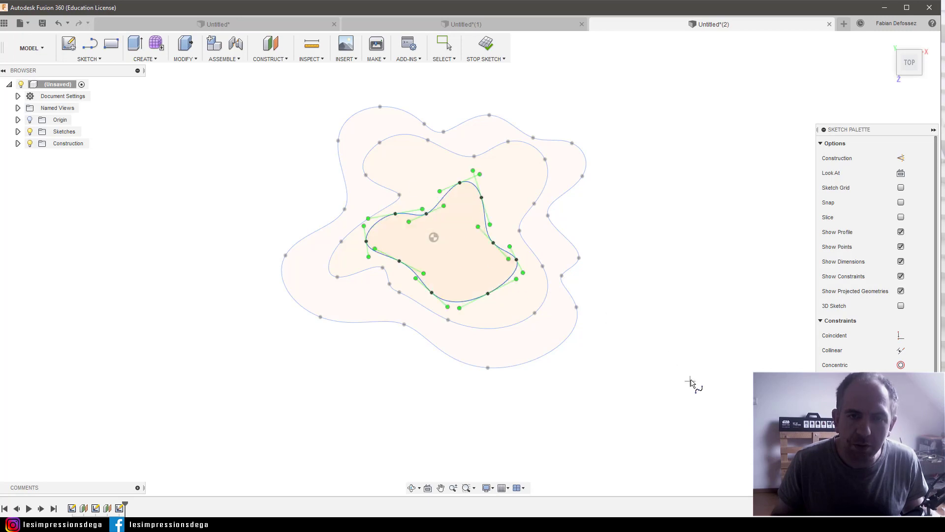
pyautogui.keyDown('shift'); pyautogui.moveTo(691, 382); pyautogui.dragTo(695, 320, button='middle'); pyautogui.keyUp('shift')
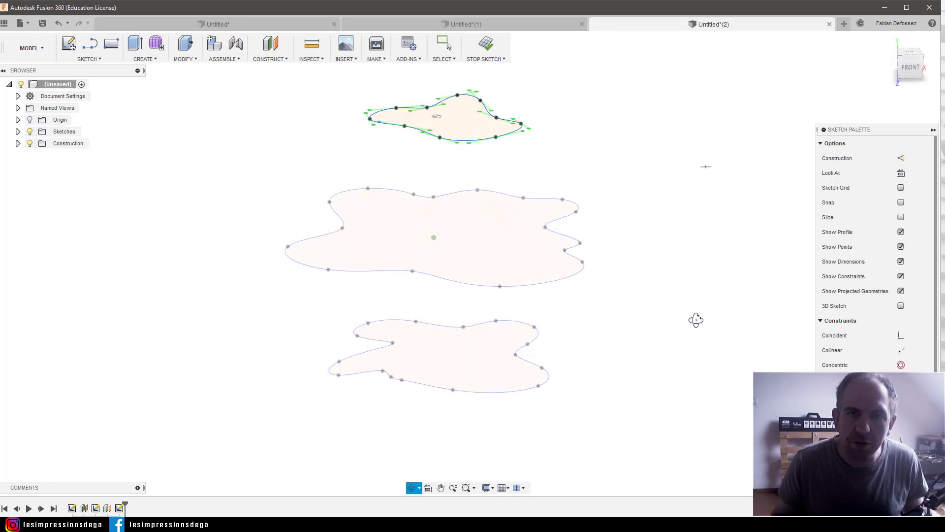
pyautogui.click(488, 56)
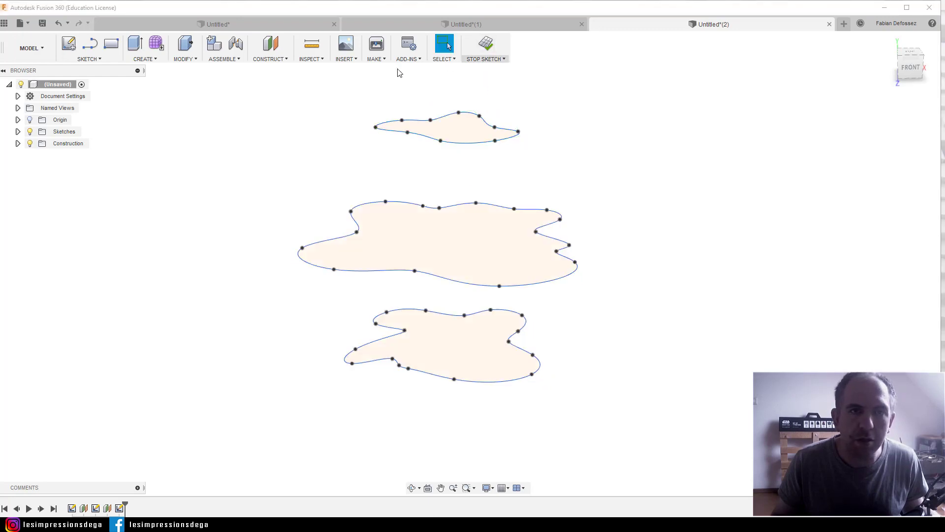
# Loft through the bottom, middle and top spline profiles
pyautogui.click(131, 61)
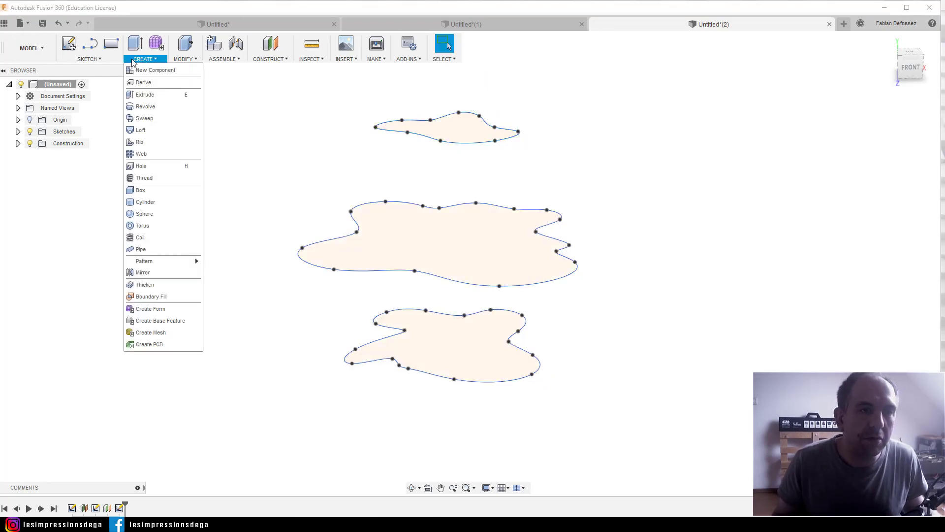
pyautogui.click(142, 130)
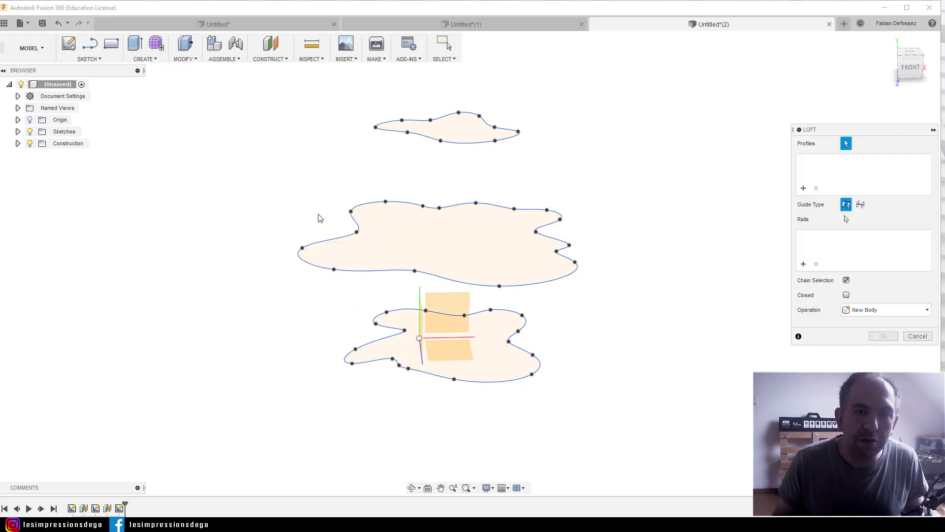
pyautogui.click(484, 369)
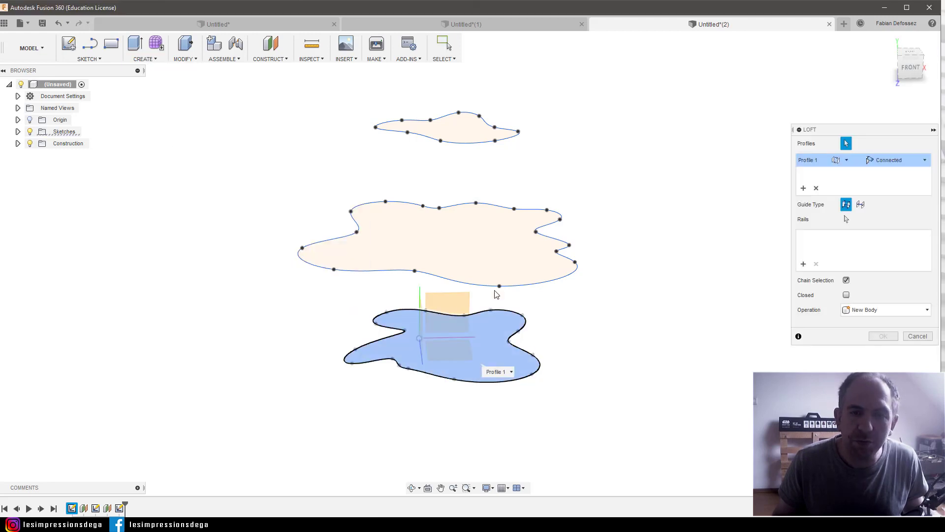
pyautogui.click(475, 155)
pyautogui.click(460, 129)
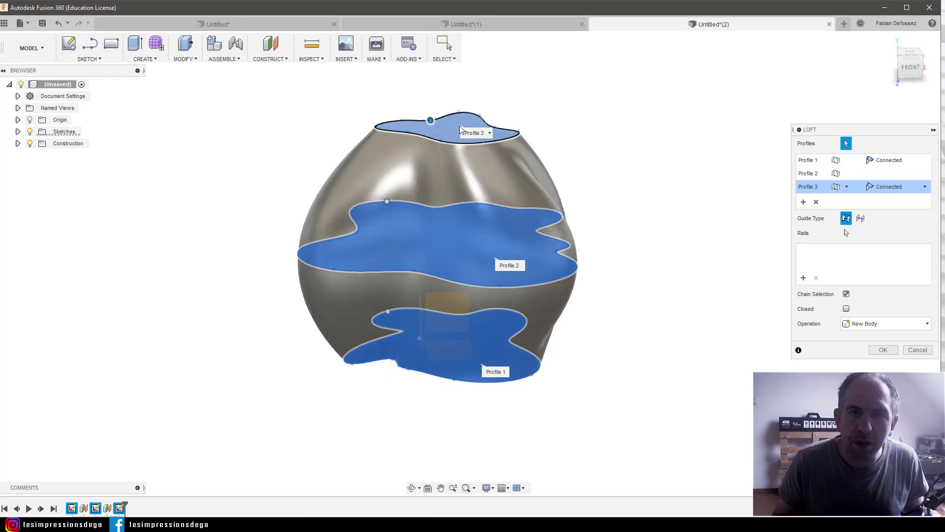
pyautogui.moveTo(241, 184)
pyautogui.keyDown('shift'); pyautogui.mouseDown(button='middle')
pyautogui.moveTo(334, 190)
pyautogui.moveTo(405, 248)
pyautogui.moveTo(376, 268)
pyautogui.moveTo(458, 283)
pyautogui.moveTo(436, 214)
pyautogui.moveTo(535, 203)
pyautogui.moveTo(574, 220)
pyautogui.moveTo(560, 235)
pyautogui.moveTo(635, 236)
pyautogui.moveTo(644, 276)
pyautogui.moveTo(637, 285)
pyautogui.moveTo(628, 274)
pyautogui.mouseUp(button='middle'); pyautogui.keyUp('shift')
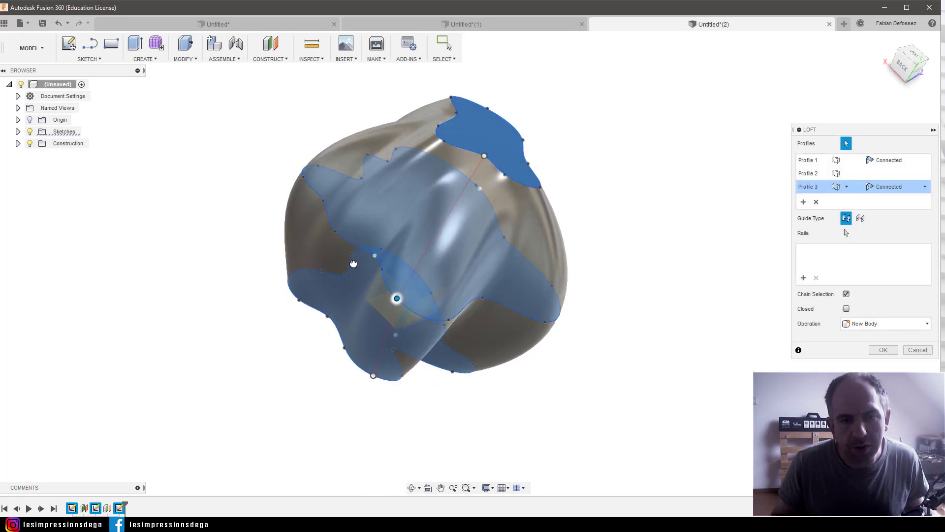
# Shift the profiles' alignment points to twist the loft, then create the body
pyautogui.moveTo(354, 263); pyautogui.dragTo(337, 251)
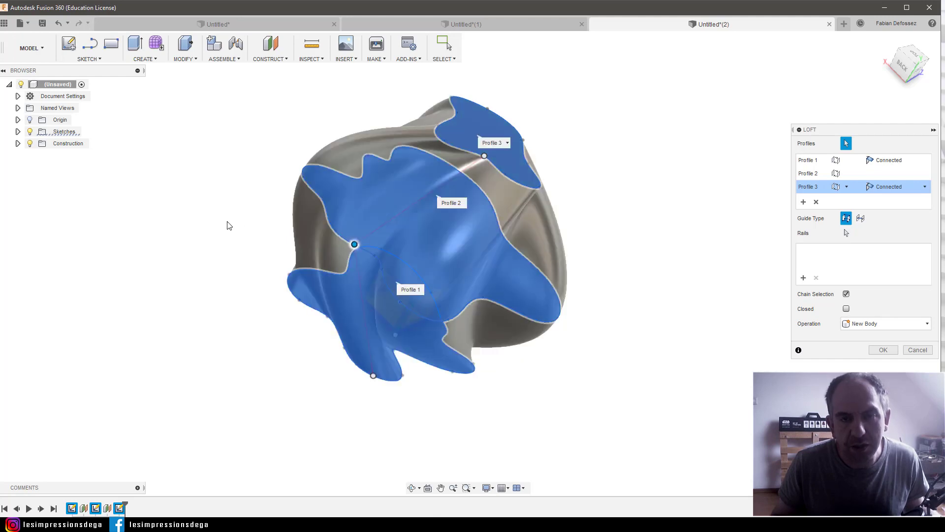
pyautogui.keyDown('shift'); pyautogui.moveTo(595, 434); pyautogui.dragTo(722, 380, button='middle'); pyautogui.keyUp('shift')
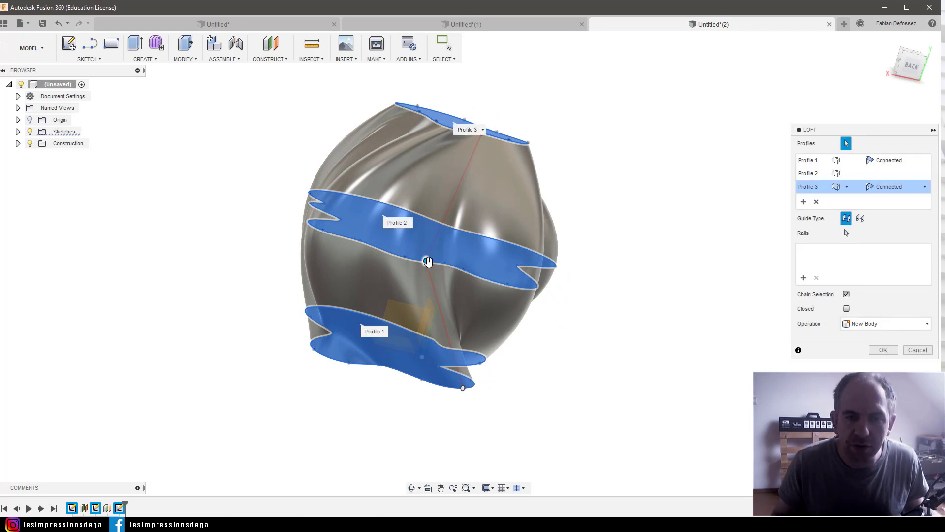
pyautogui.moveTo(426, 261); pyautogui.dragTo(347, 241)
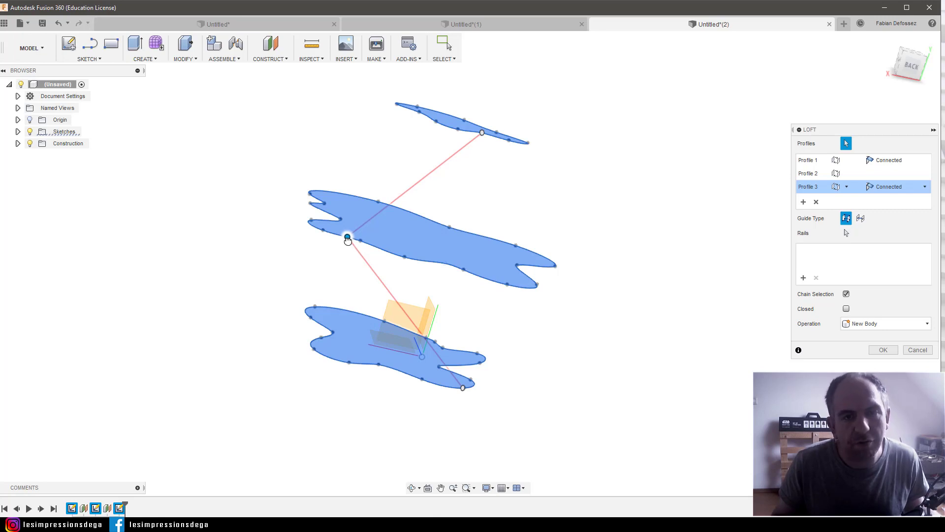
pyautogui.moveTo(351, 240); pyautogui.dragTo(363, 242)
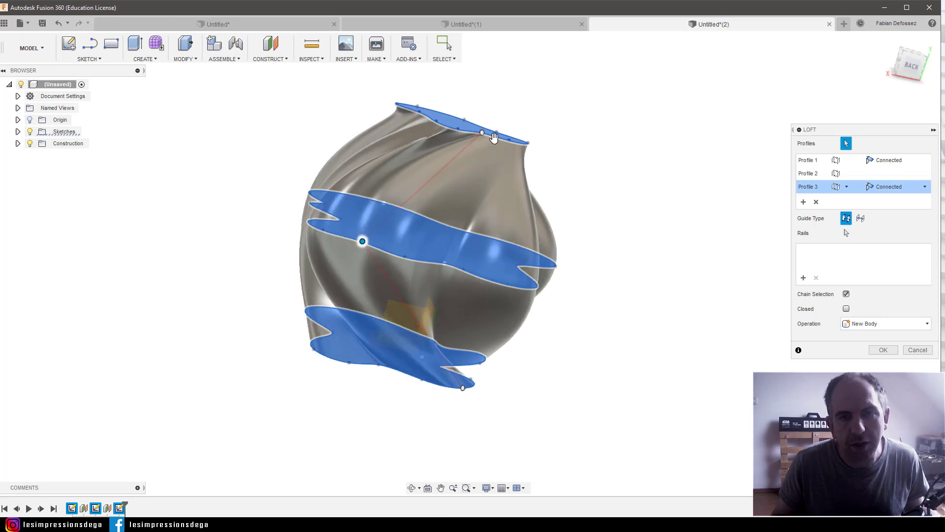
pyautogui.moveTo(656, 215)
pyautogui.keyDown('shift'); pyautogui.mouseDown(button='middle')
pyautogui.moveTo(444, 387)
pyautogui.moveTo(438, 126)
pyautogui.mouseUp(button='middle'); pyautogui.keyUp('shift')
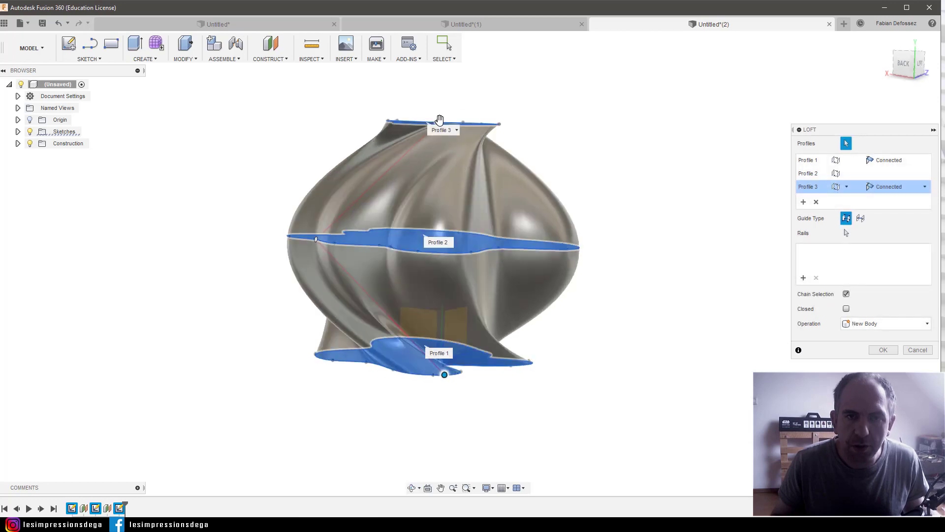
pyautogui.moveTo(438, 126); pyautogui.dragTo(439, 123)
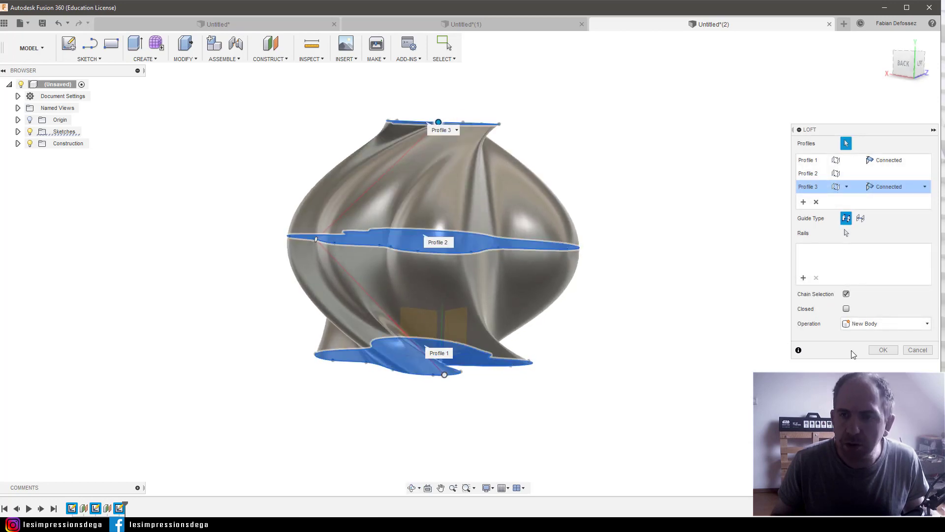
pyautogui.click(882, 352)
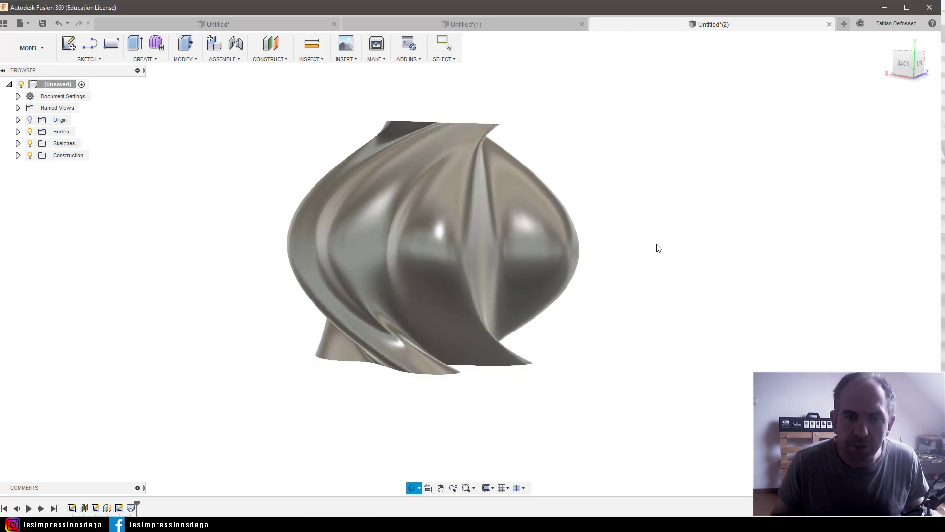
# Shell the vase body to a 1 mm wall, removing the top face
pyautogui.moveTo(659, 248)
pyautogui.keyDown('shift'); pyautogui.mouseDown(button='middle')
pyautogui.moveTo(641, 195)
pyautogui.moveTo(665, 173)
pyautogui.moveTo(670, 150)
pyautogui.moveTo(726, 135)
pyautogui.moveTo(831, 162)
pyautogui.moveTo(789, 125)
pyautogui.moveTo(704, 135)
pyautogui.moveTo(694, 233)
pyautogui.mouseUp(button='middle'); pyautogui.keyUp('shift')
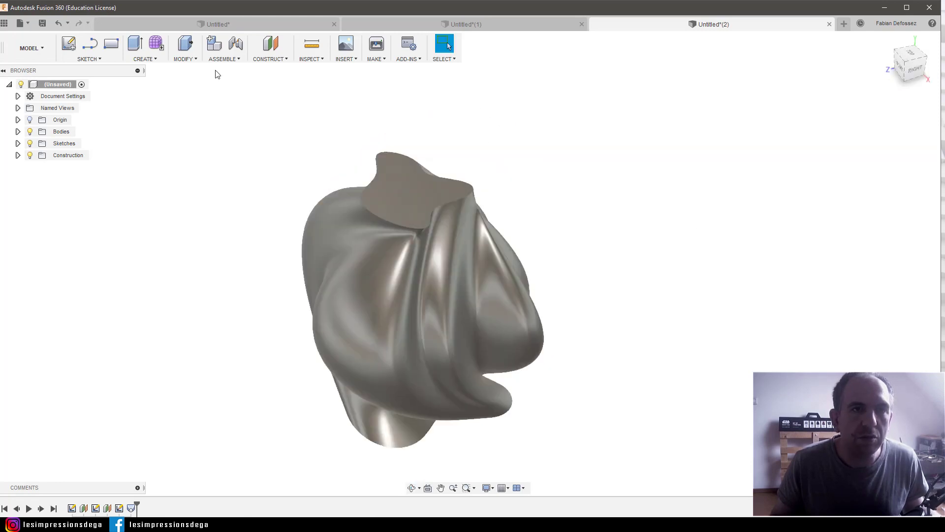
pyautogui.click(185, 61)
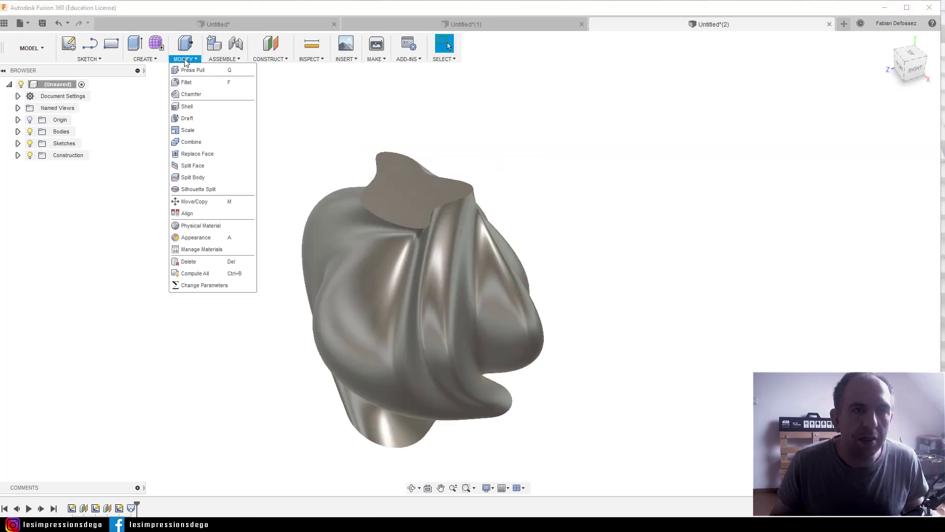
pyautogui.click(195, 108)
pyautogui.click(400, 187)
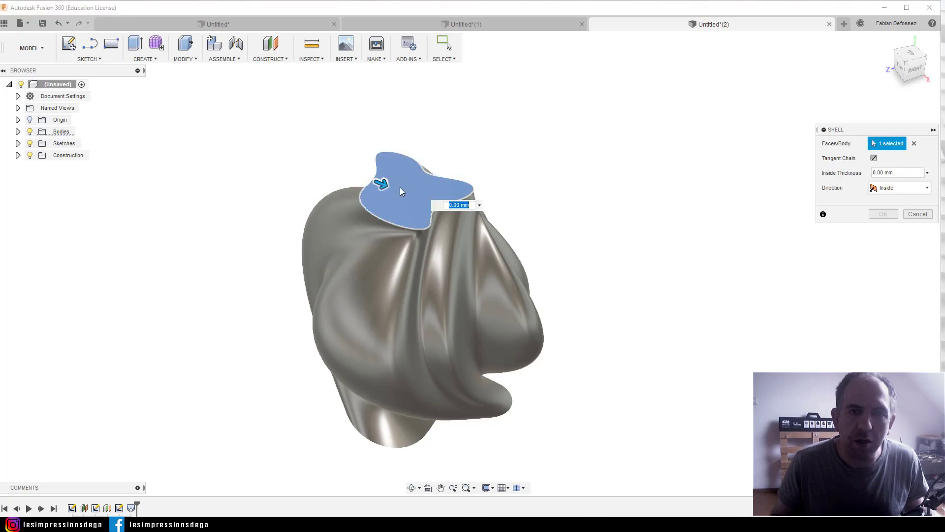
pyautogui.write('1')
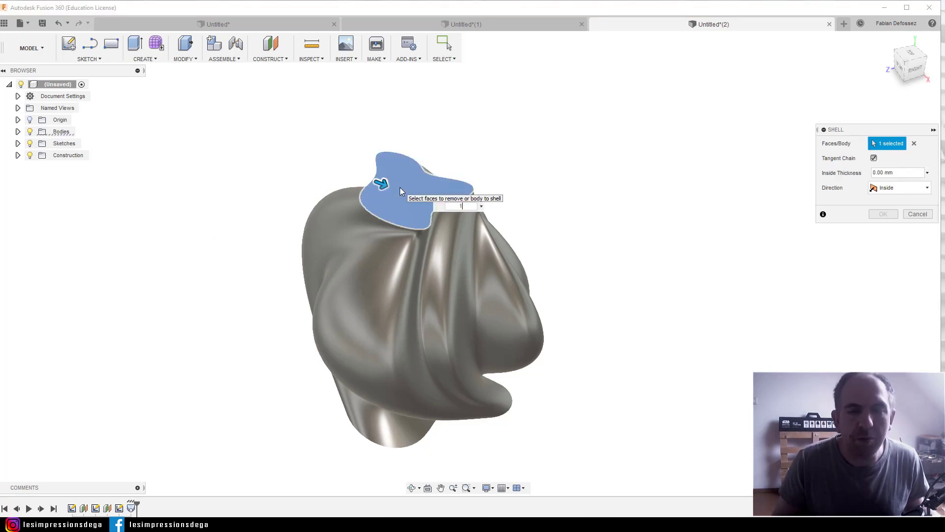
pyautogui.press('Return')
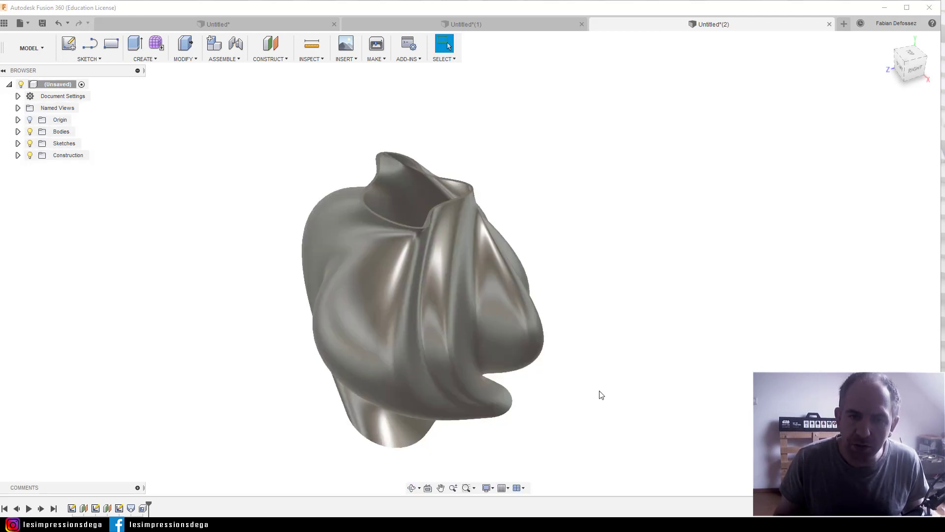
pyautogui.press('F4')
# Switch to the Render workspace
pyautogui.moveTo(613, 379)
pyautogui.mouseDown()
pyautogui.moveTo(589, 395)
pyautogui.moveTo(604, 415)
pyautogui.moveTo(594, 440)
pyautogui.moveTo(586, 437)
pyautogui.moveTo(600, 433)
pyautogui.moveTo(609, 385)
pyautogui.moveTo(587, 355)
pyautogui.moveTo(360, 304)
pyautogui.moveTo(397, 338)
pyautogui.moveTo(481, 269)
pyautogui.mouseUp()
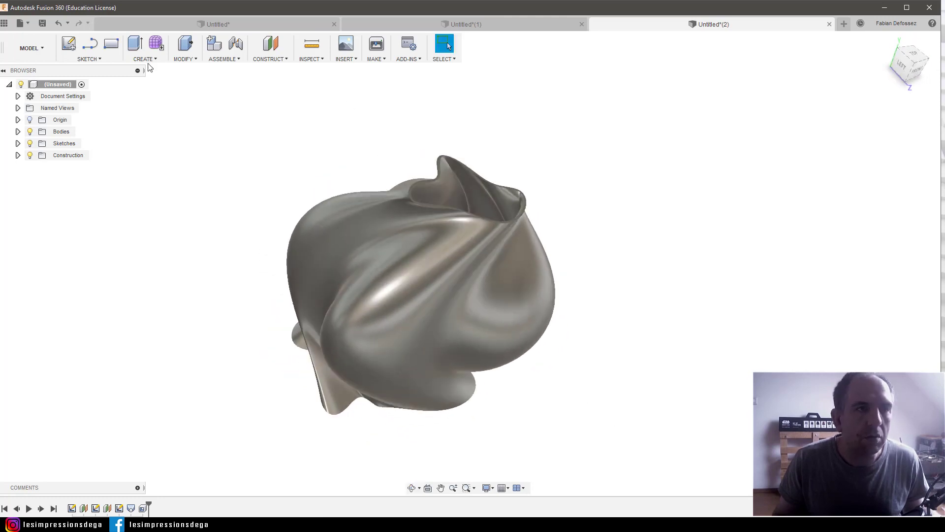
pyautogui.click(29, 47)
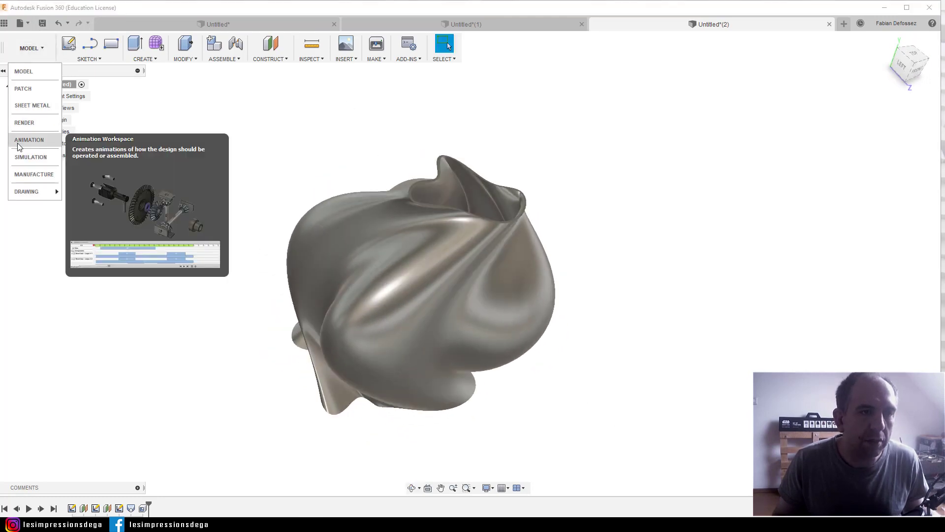
pyautogui.click(23, 123)
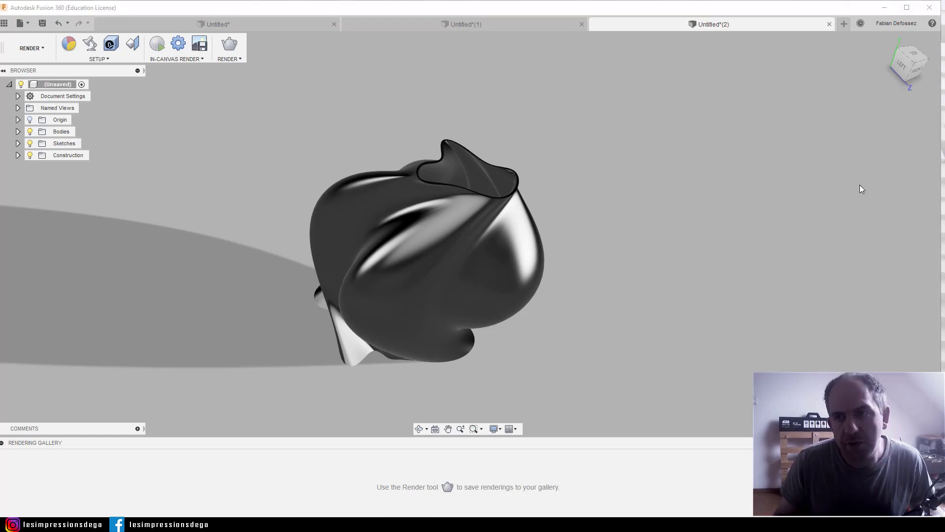
# Apply Plastic - Glossy (Yellow) to the organic vase, then bring up the hexagonal vase document
pyautogui.press('a')
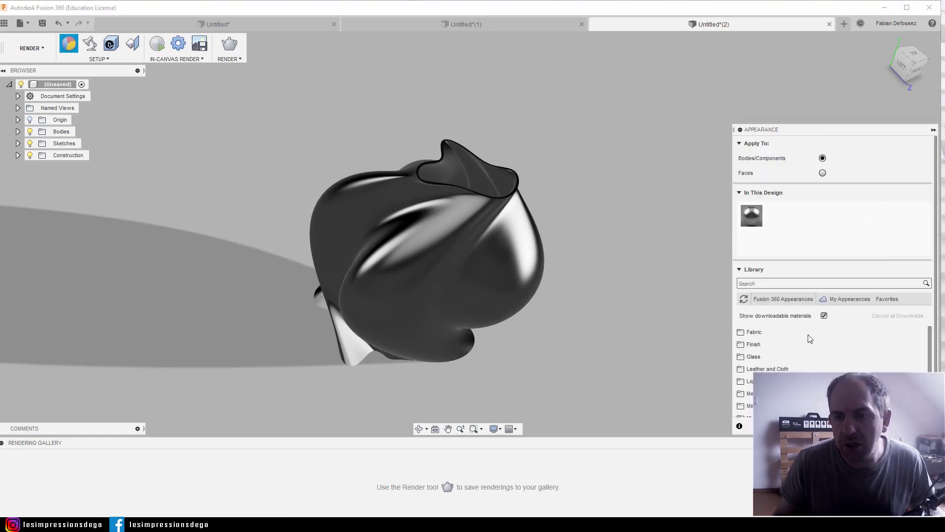
pyautogui.scroll(-2, 810, 352)
pyautogui.scroll(-2, 810, 353)
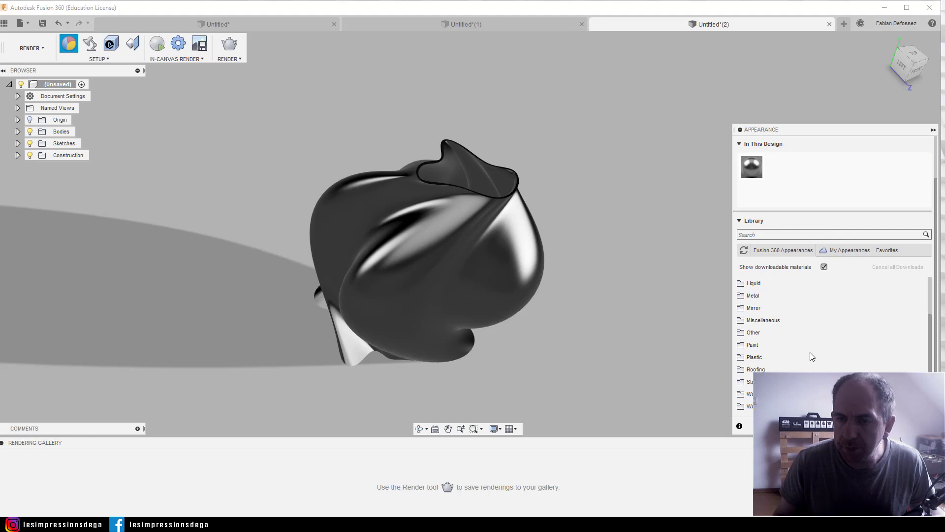
pyautogui.scroll(-2, 788, 394)
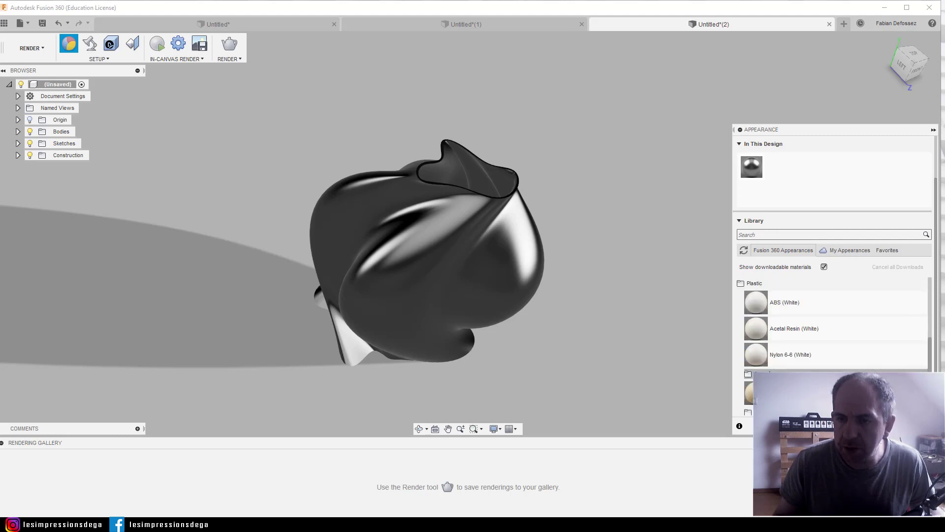
pyautogui.scroll(-2, 835, 370)
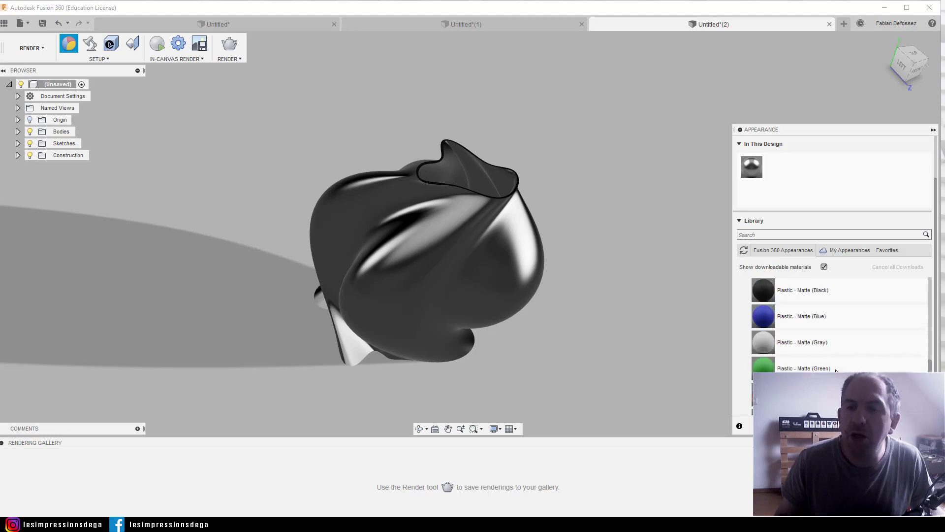
pyautogui.moveTo(763, 343); pyautogui.dragTo(462, 256)
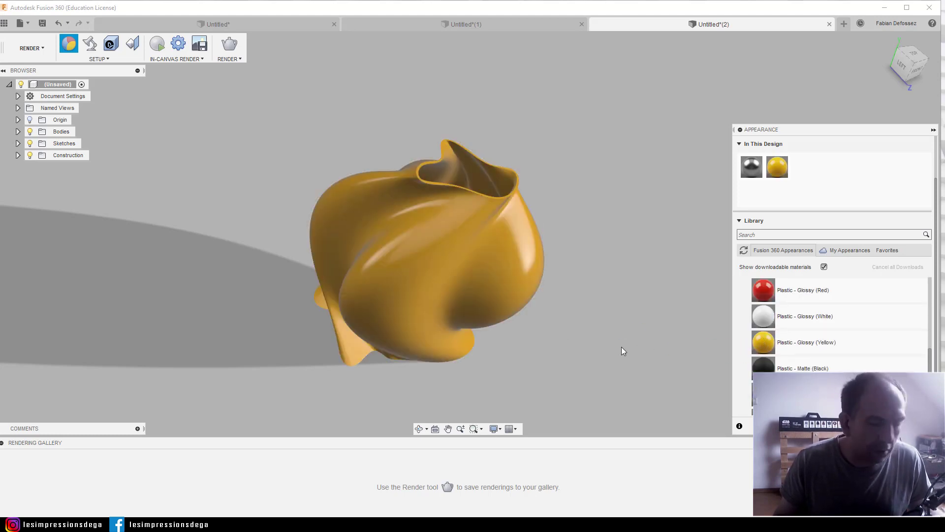
pyautogui.moveTo(601, 305)
pyautogui.keyDown('shift'); pyautogui.mouseDown(button='middle')
pyautogui.moveTo(574, 281)
pyautogui.moveTo(364, 265)
pyautogui.moveTo(317, 302)
pyautogui.moveTo(314, 340)
pyautogui.moveTo(327, 313)
pyautogui.moveTo(411, 253)
pyautogui.moveTo(547, 297)
pyautogui.moveTo(559, 312)
pyautogui.moveTo(491, 359)
pyautogui.moveTo(502, 256)
pyautogui.moveTo(616, 235)
pyautogui.moveTo(606, 205)
pyautogui.moveTo(660, 234)
pyautogui.mouseUp(button='middle'); pyautogui.keyUp('shift')
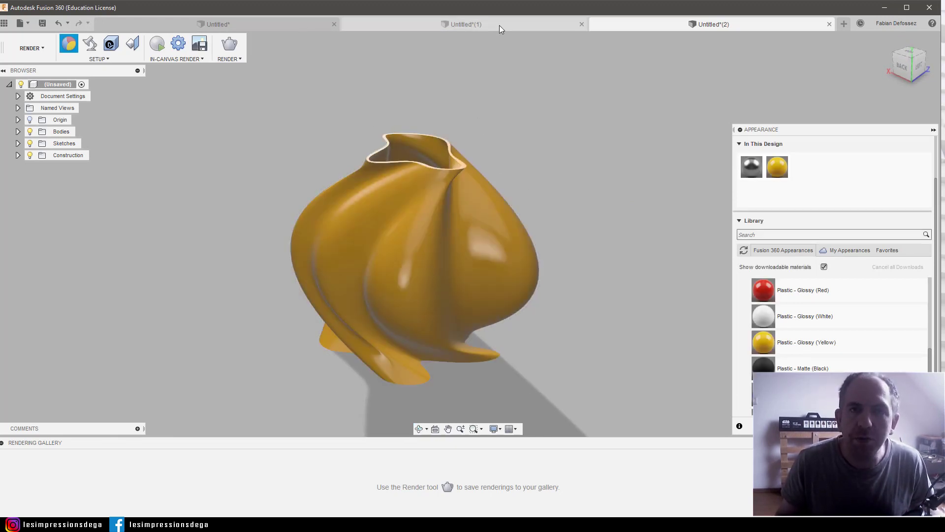
pyautogui.click(499, 25)
# In the Render workspace, apply Plastic - Glossy (Red) to the hexagonal vase
pyautogui.keyDown('shift'); pyautogui.moveTo(427, 236); pyautogui.dragTo(503, 230, button='middle'); pyautogui.keyUp('shift')
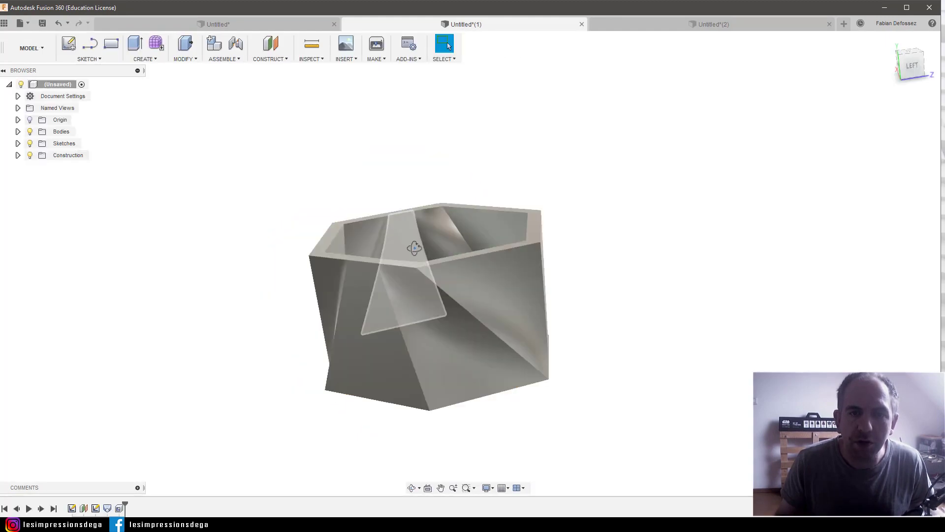
pyautogui.click(28, 56)
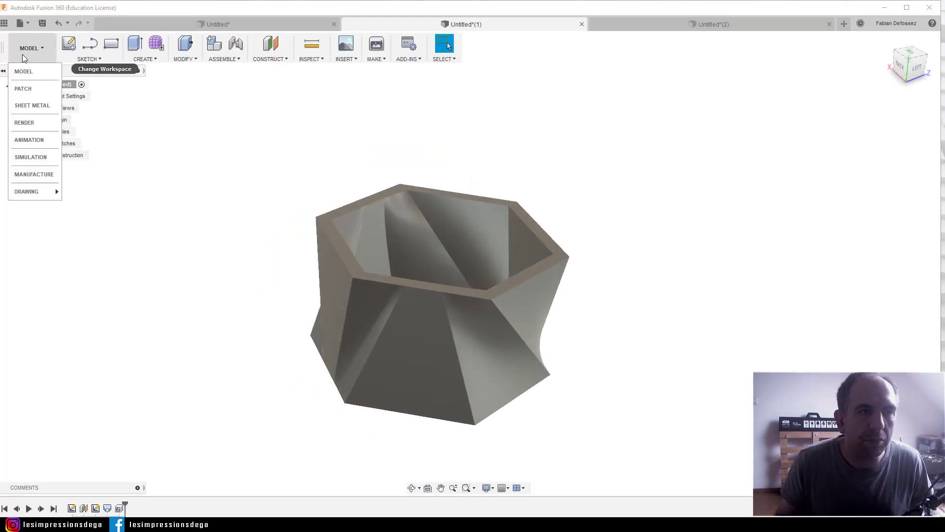
pyautogui.click(30, 124)
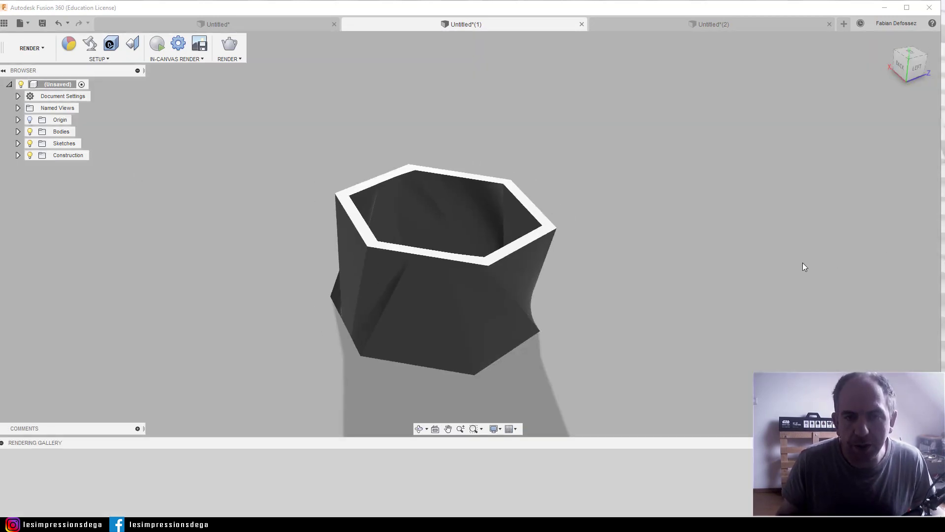
pyautogui.press('a')
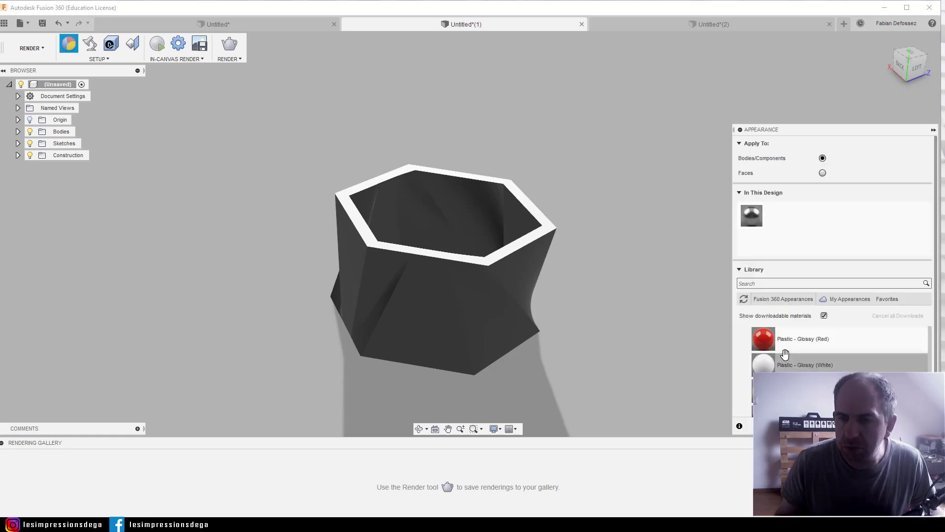
pyautogui.moveTo(763, 339); pyautogui.dragTo(447, 296)
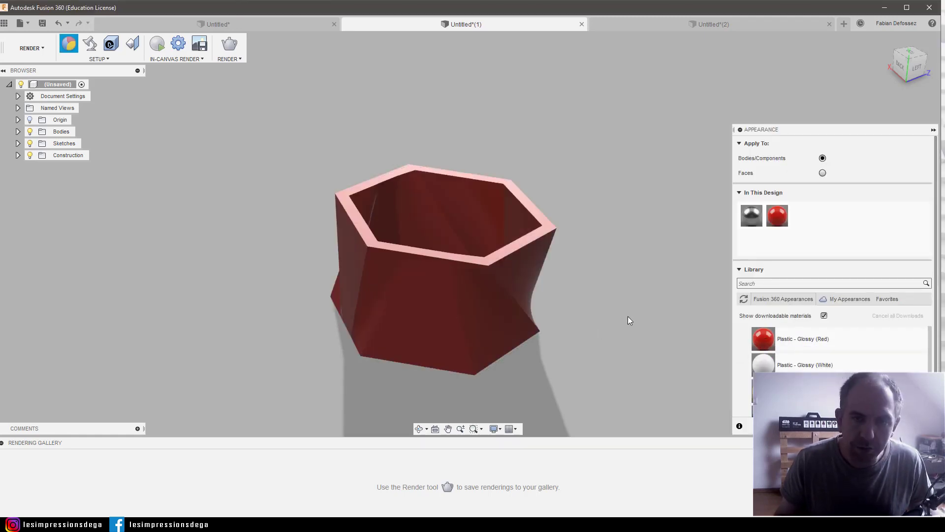
pyautogui.moveTo(628, 317)
pyautogui.keyDown('shift'); pyautogui.mouseDown(button='middle')
pyautogui.moveTo(593, 262)
pyautogui.moveTo(585, 291)
pyautogui.moveTo(613, 320)
pyautogui.moveTo(600, 339)
pyautogui.moveTo(578, 332)
pyautogui.moveTo(601, 335)
pyautogui.mouseUp(button='middle'); pyautogui.keyUp('shift')
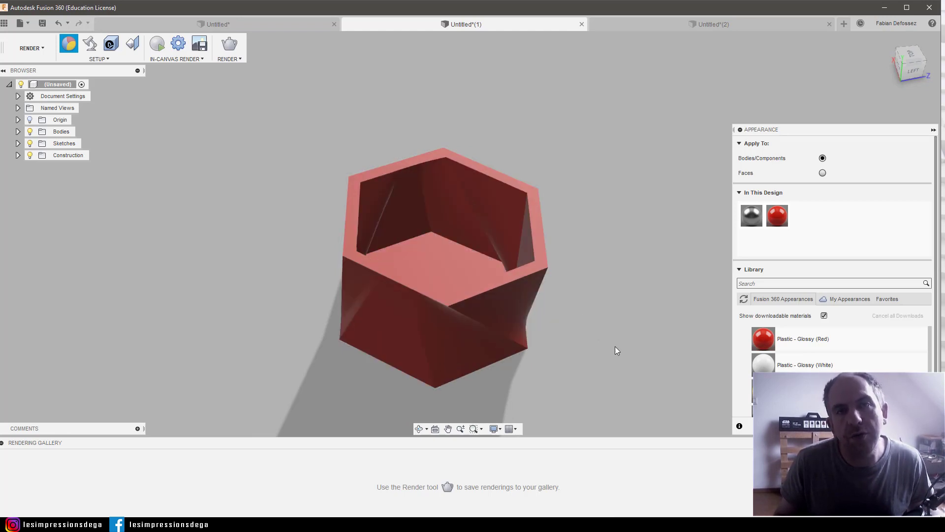
pyautogui.moveTo(616, 346)
pyautogui.keyDown('shift'); pyautogui.mouseDown(button='middle')
pyautogui.moveTo(611, 333)
pyautogui.moveTo(614, 344)
pyautogui.mouseUp(button='middle'); pyautogui.keyUp('shift')
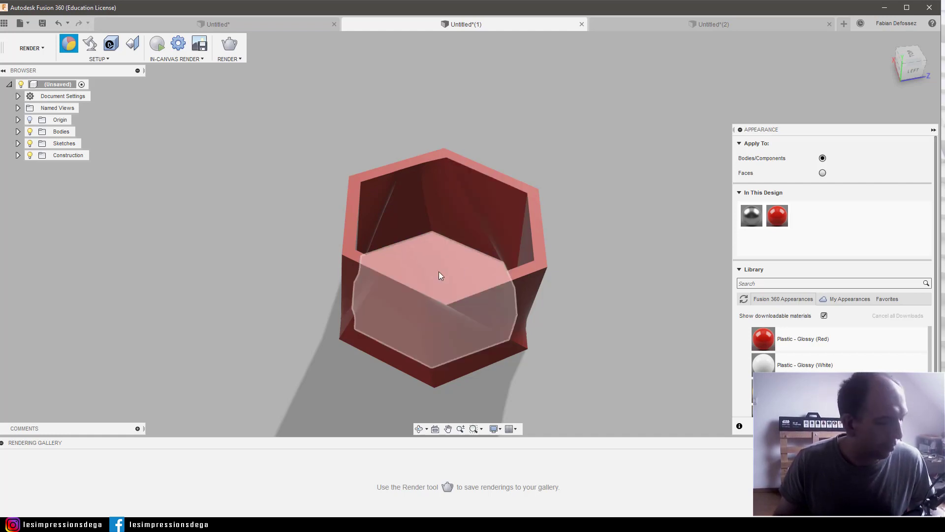
pyautogui.moveTo(450, 278)
pyautogui.keyDown('shift'); pyautogui.mouseDown(button='middle')
pyautogui.moveTo(436, 268)
pyautogui.moveTo(581, 289)
pyautogui.moveTo(569, 295)
pyautogui.moveTo(555, 291)
pyautogui.moveTo(590, 220)
pyautogui.mouseUp(button='middle'); pyautogui.keyUp('shift')
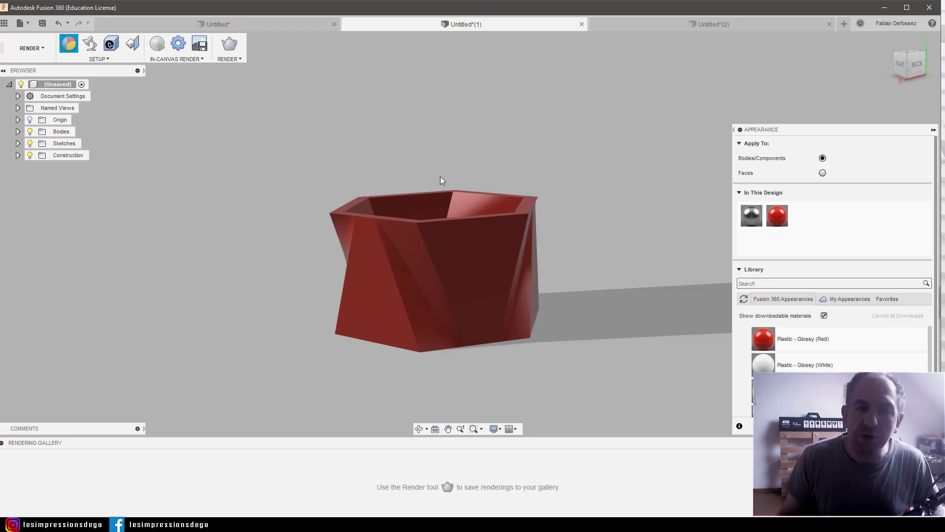
pyautogui.click(400, 221)
pyautogui.click(490, 365)
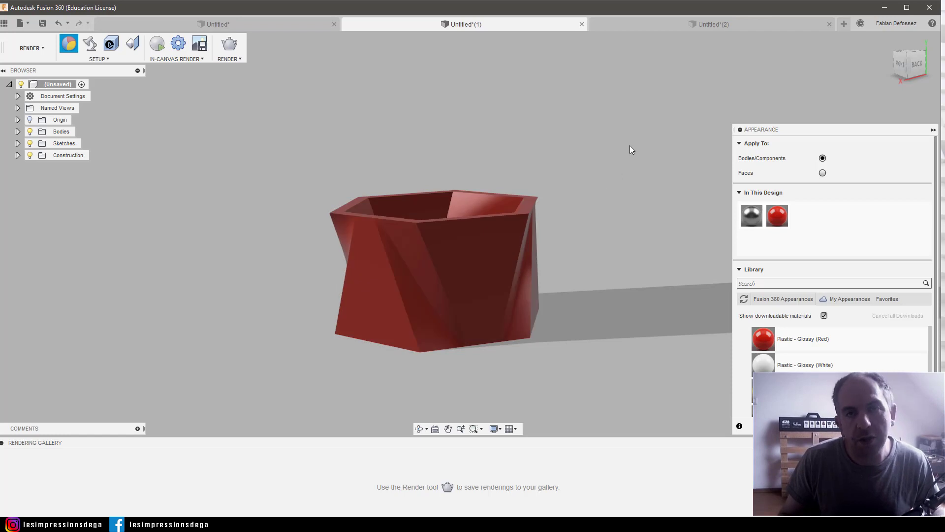